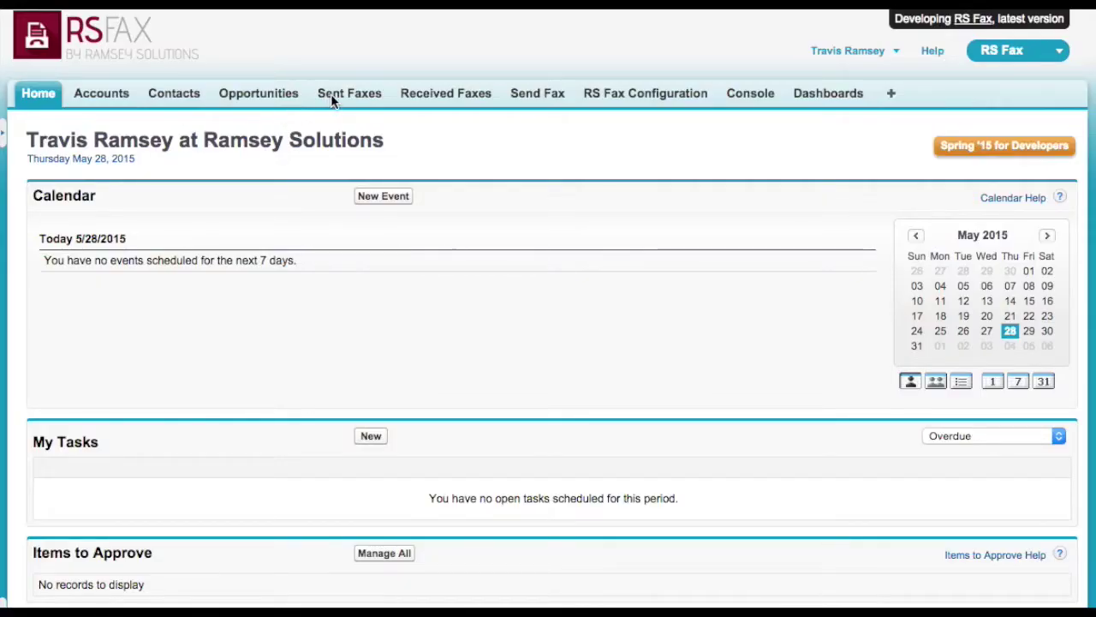
Step: Open the first recently viewed contact and start a new fax from its Sent Faxes list with the organization's fax number selected
click(177, 97)
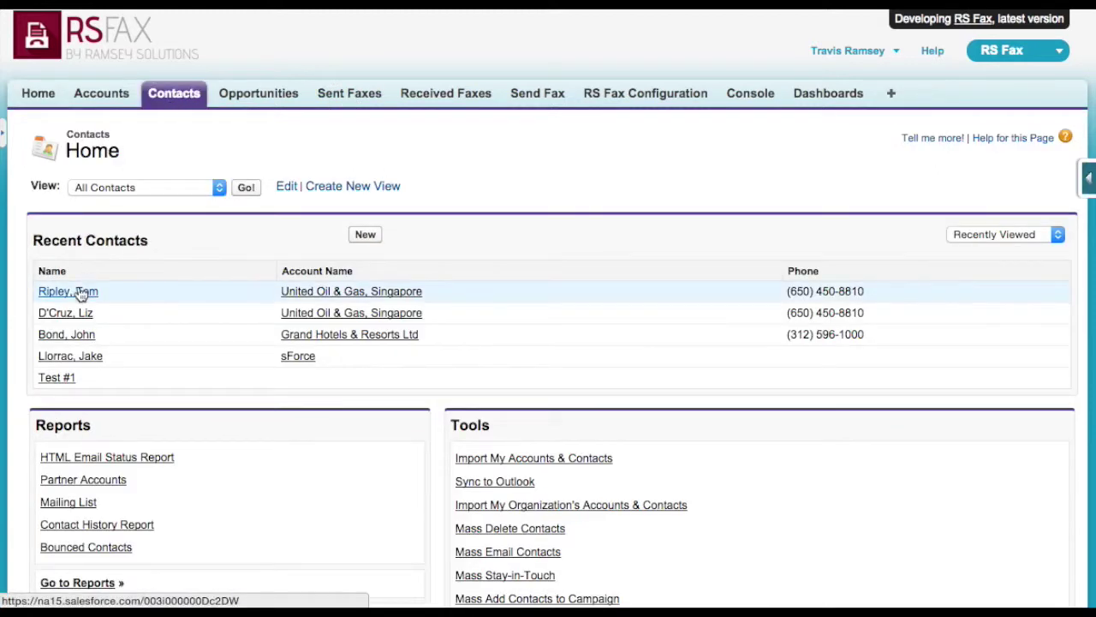
click(79, 286)
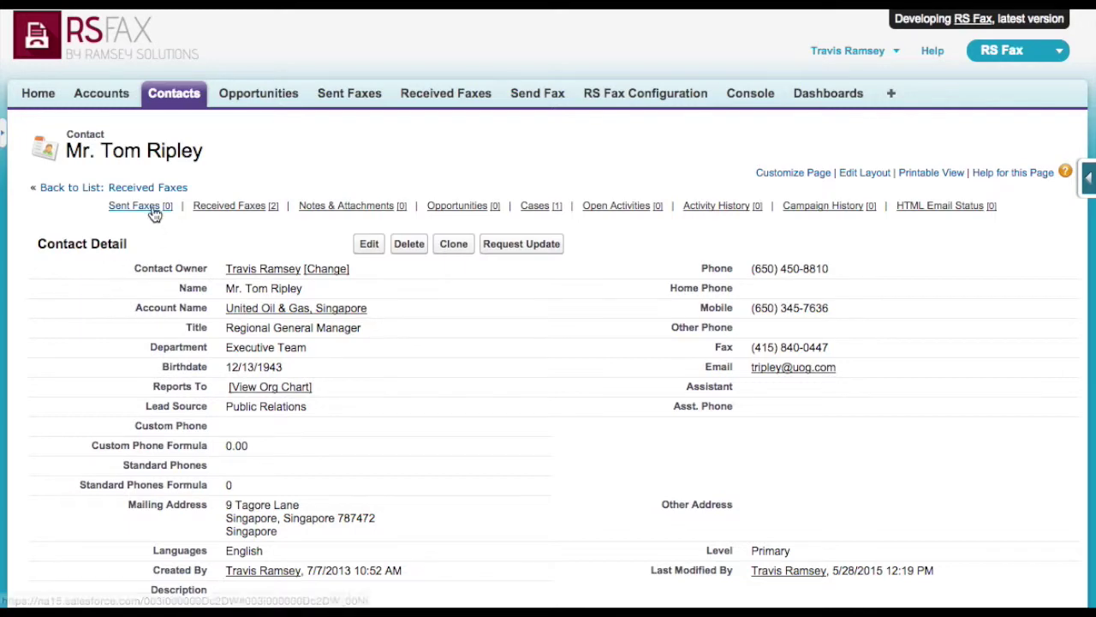
mouse_move(154, 211)
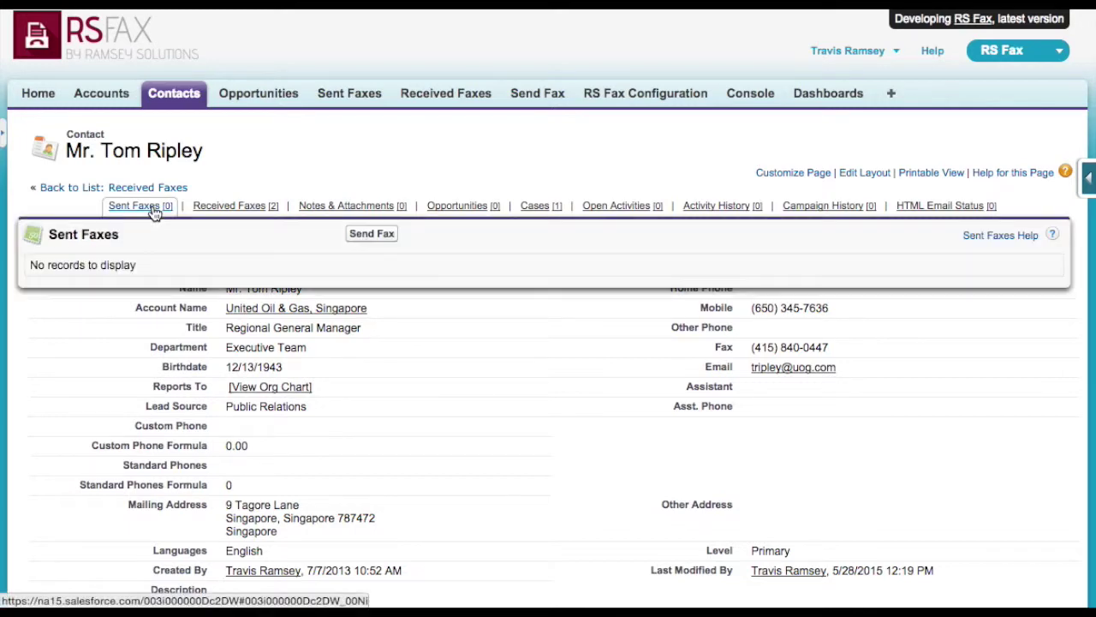
click(379, 241)
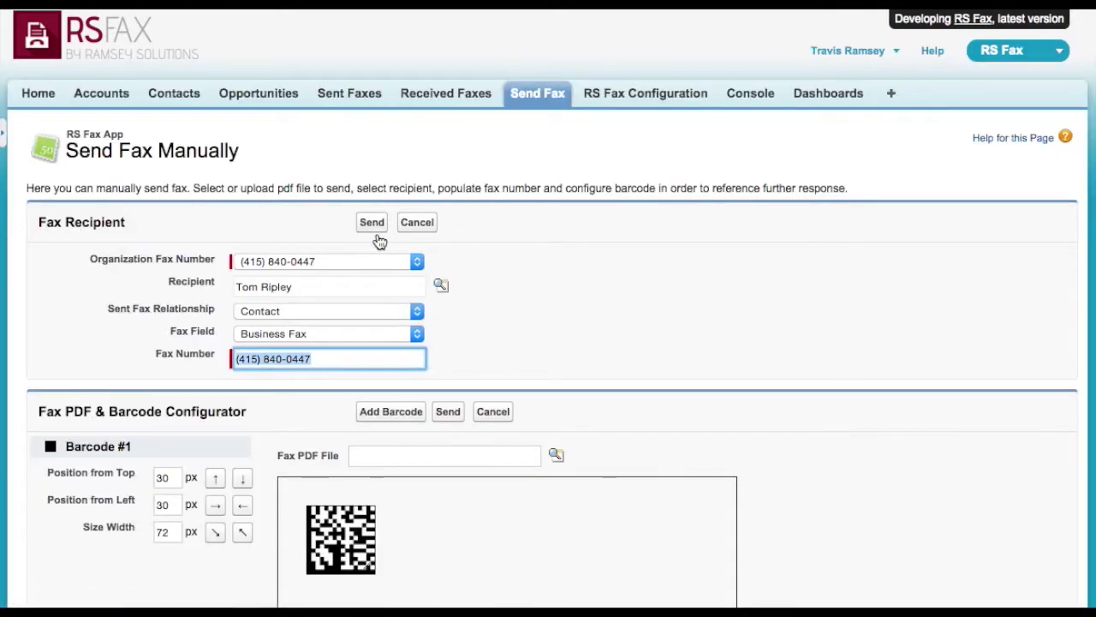
click(334, 269)
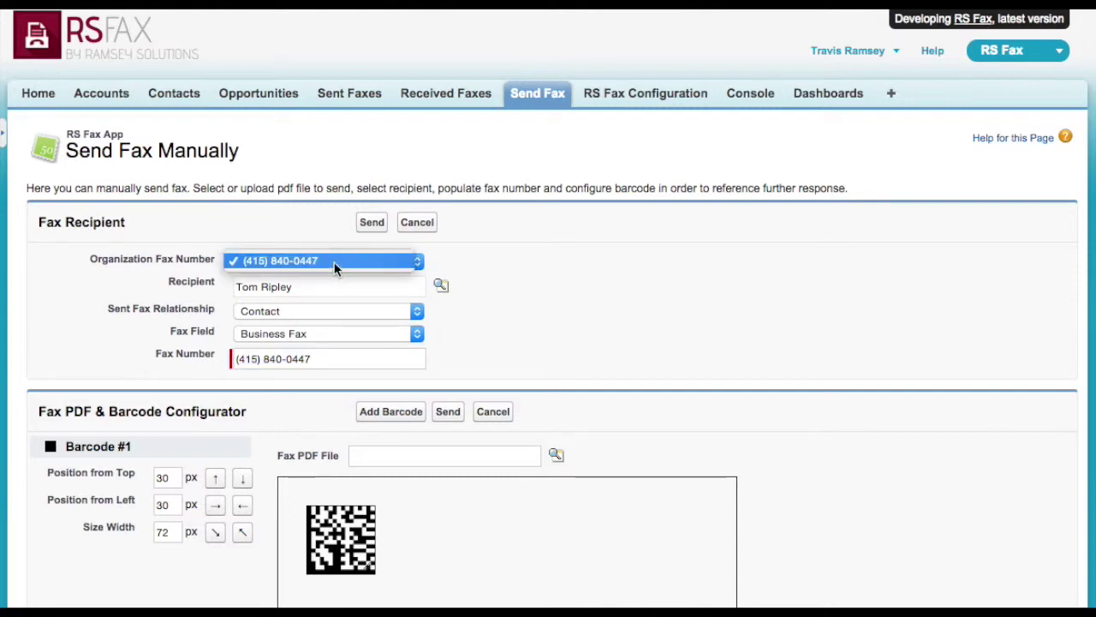
click(336, 362)
Step: Choose Sample NDA from the eFax - PDF Templates folder as the fax PDF file
click(364, 456)
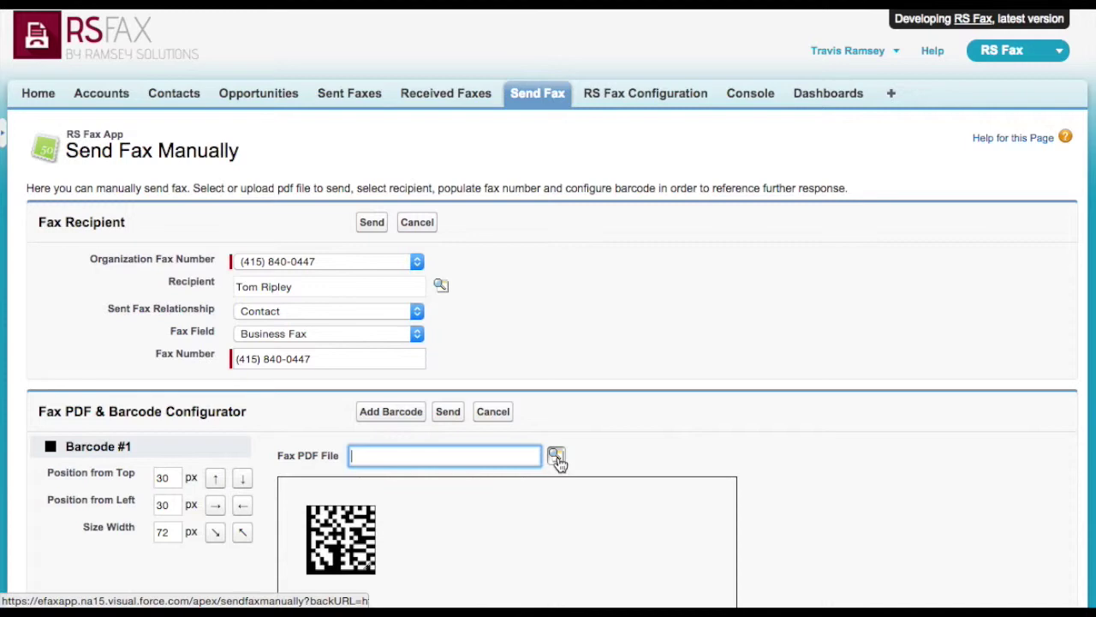
click(558, 460)
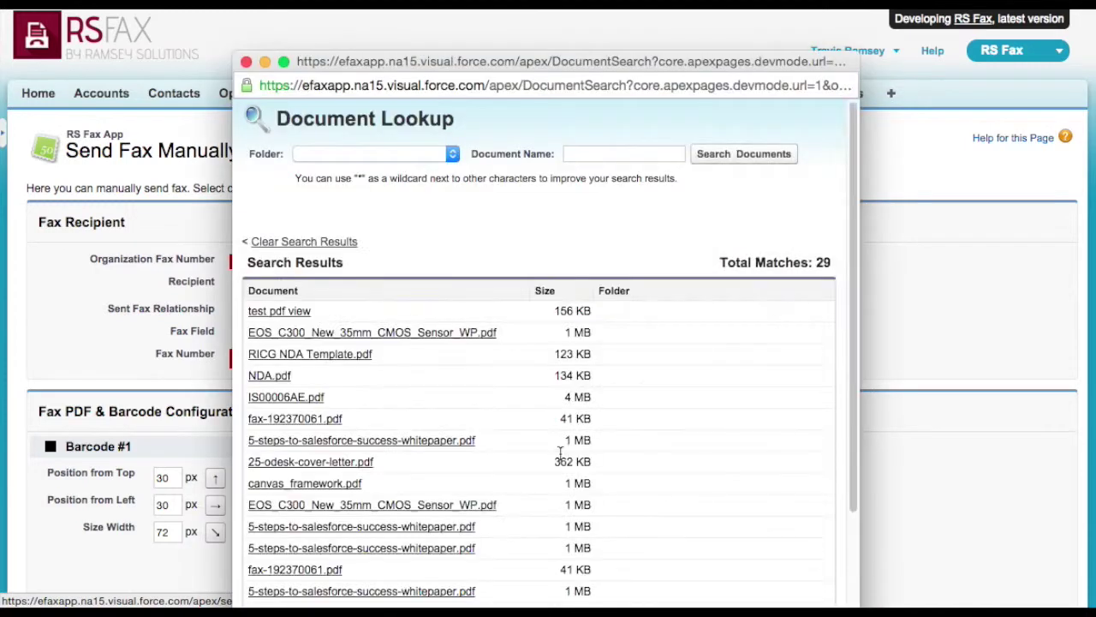
click(452, 153)
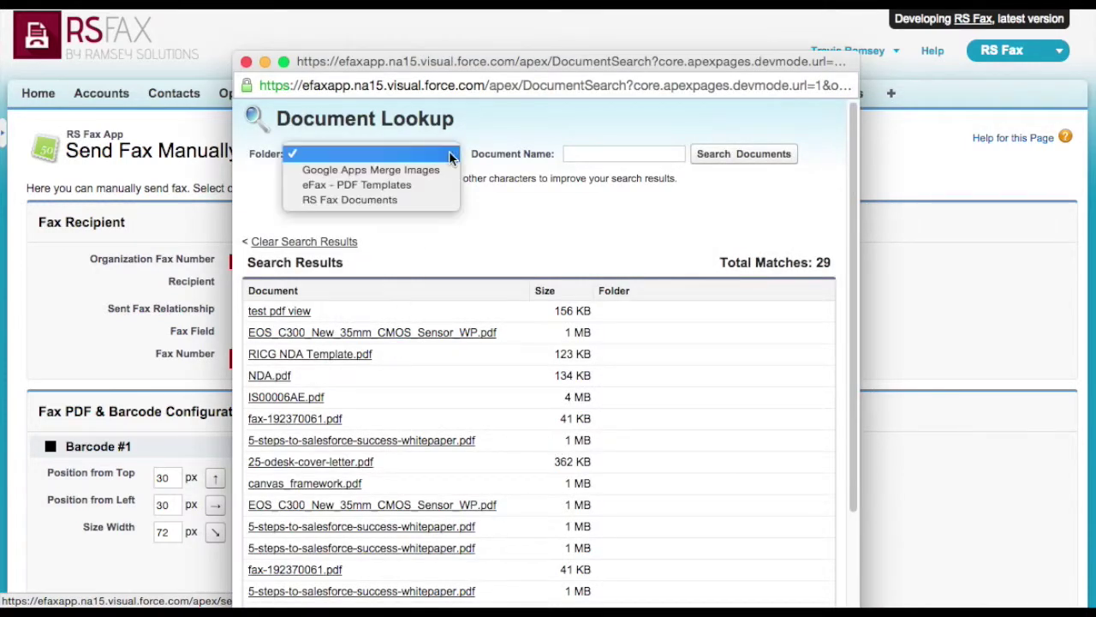
click(405, 184)
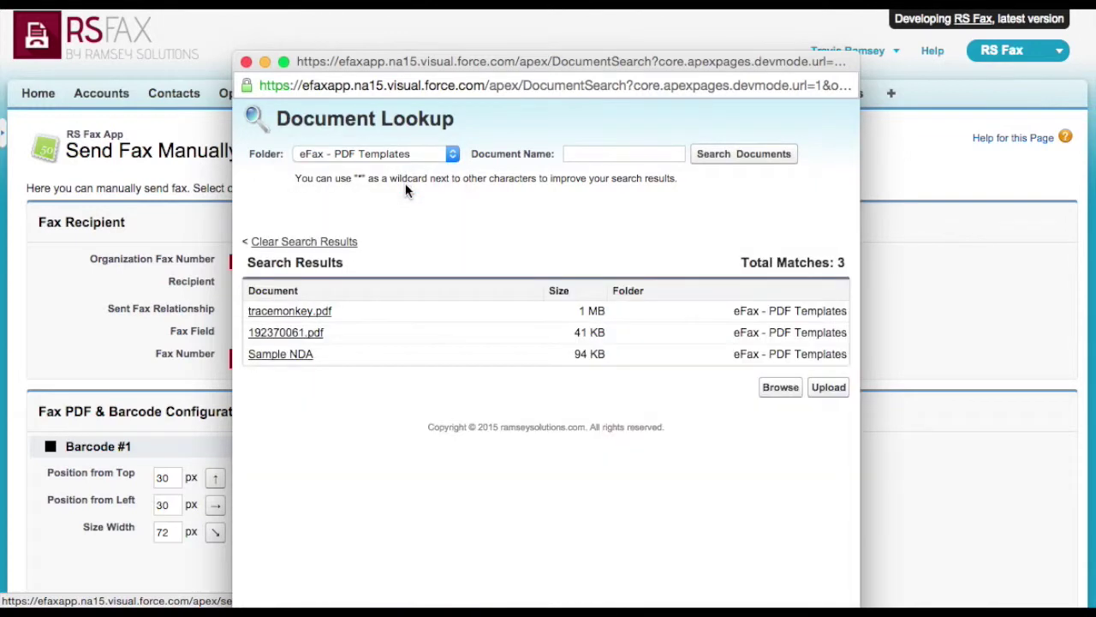
click(291, 354)
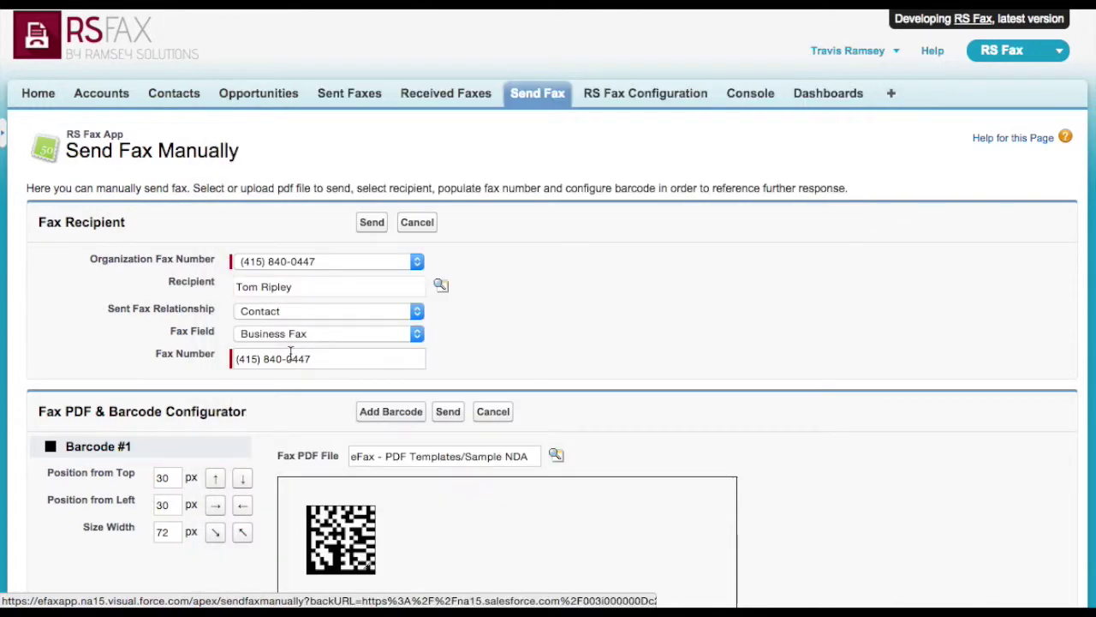
Step: Move Barcode #1 to 12 px from the page's top and left, and add Barcode #2 at 12 px from top and 396 px from left
scroll(674, 462, down, 5)
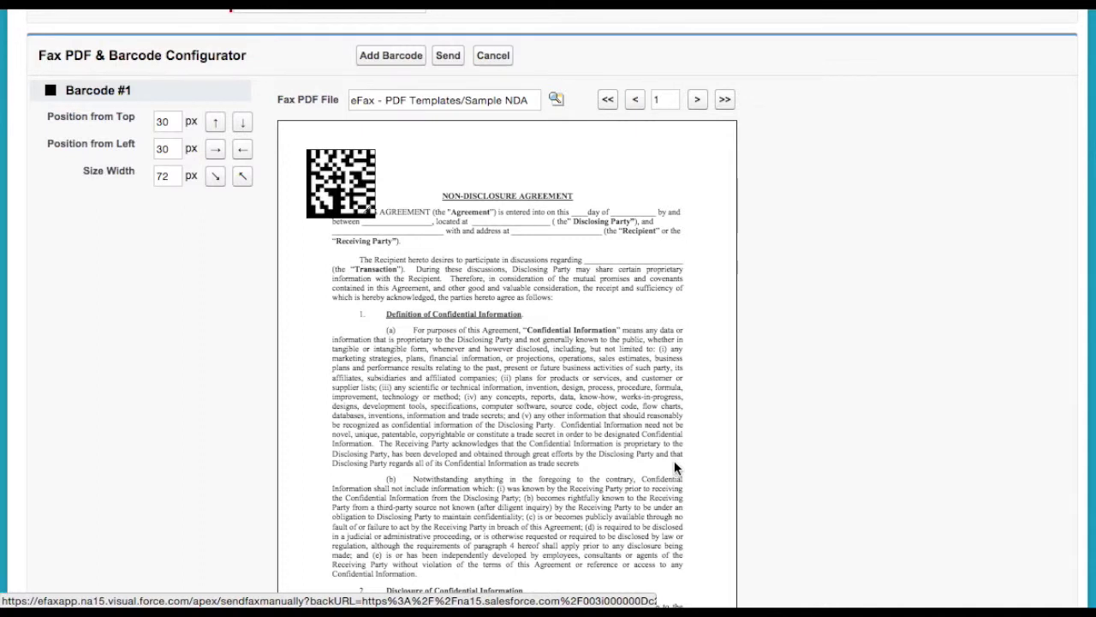
scroll(675, 466, down, 1)
drag(340, 188, 349, 166)
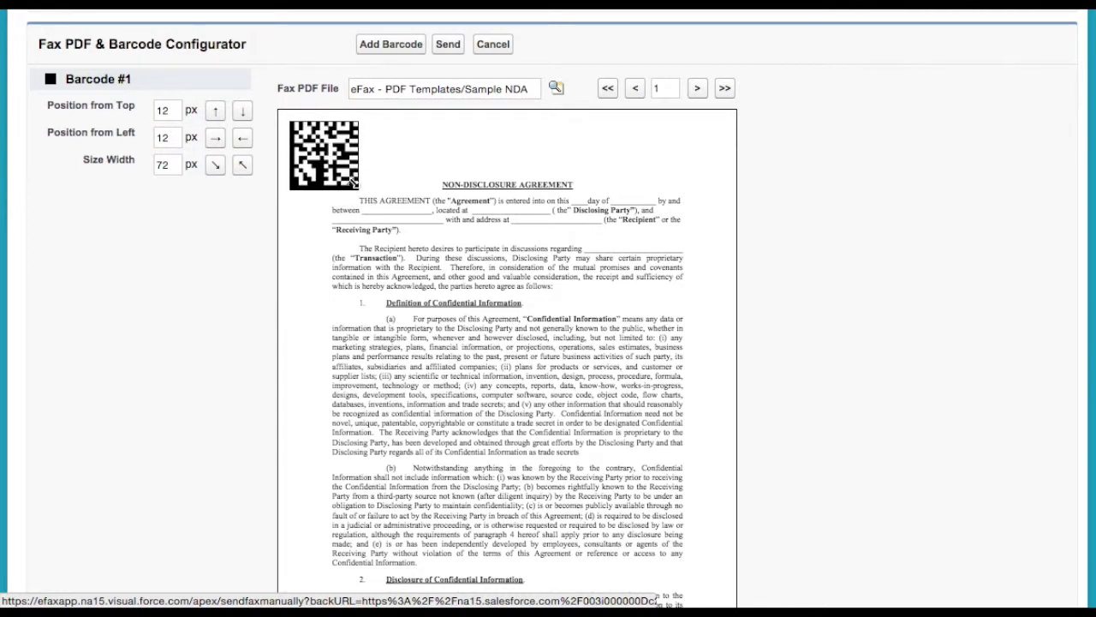
click(407, 48)
drag(490, 143, 675, 149)
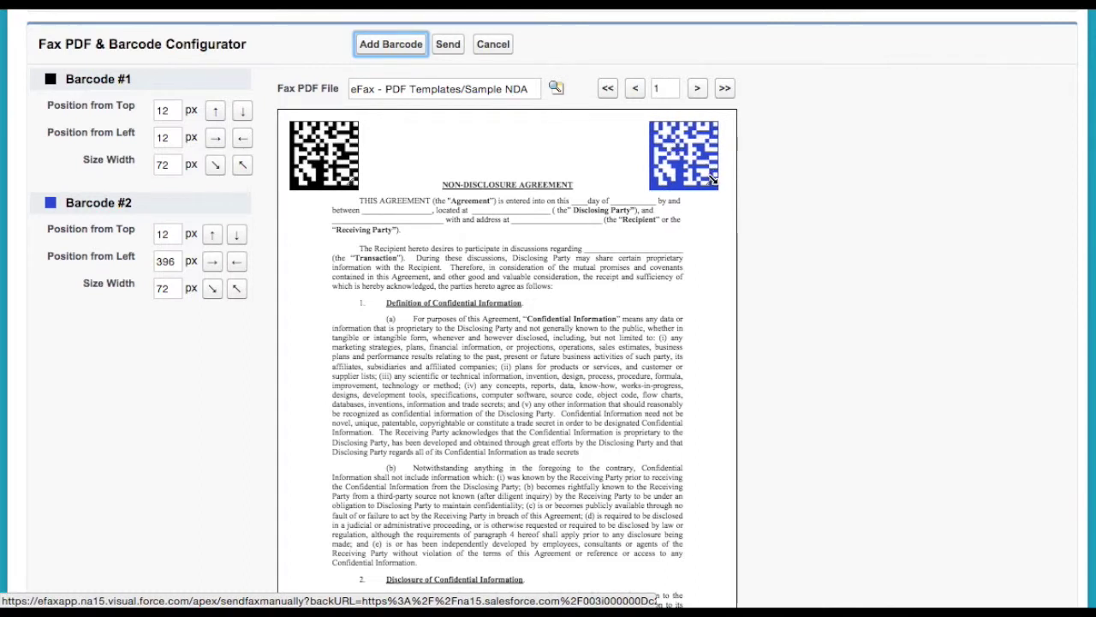
Step: Shrink Barcode #2 to about 65 px and Barcode #1 to about 64 px wide, and send the fax
drag(716, 184, 710, 178)
drag(358, 185, 351, 180)
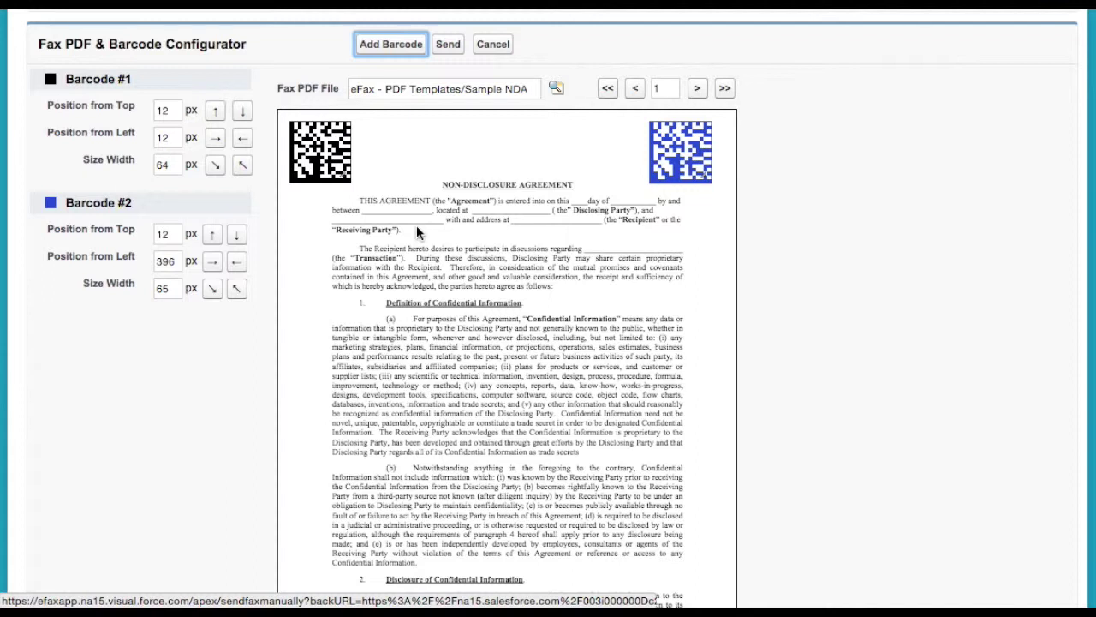
click(448, 45)
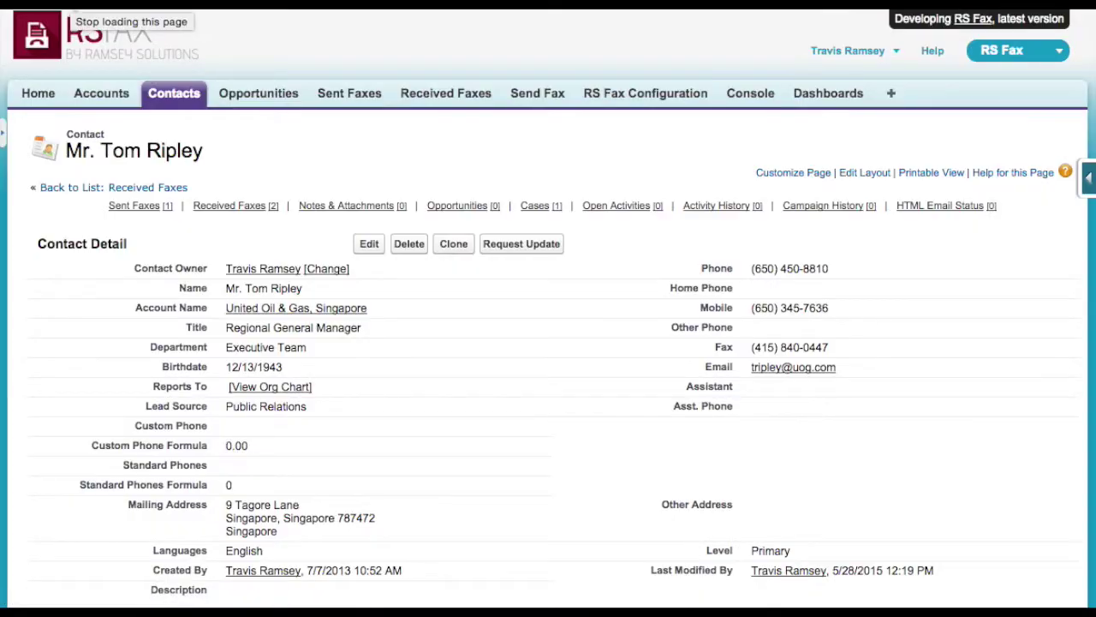
Step: Check the delivery status of the Sample NDA fax in the contact's Sent Faxes list, reloading the record for an update
mouse_move(140, 205)
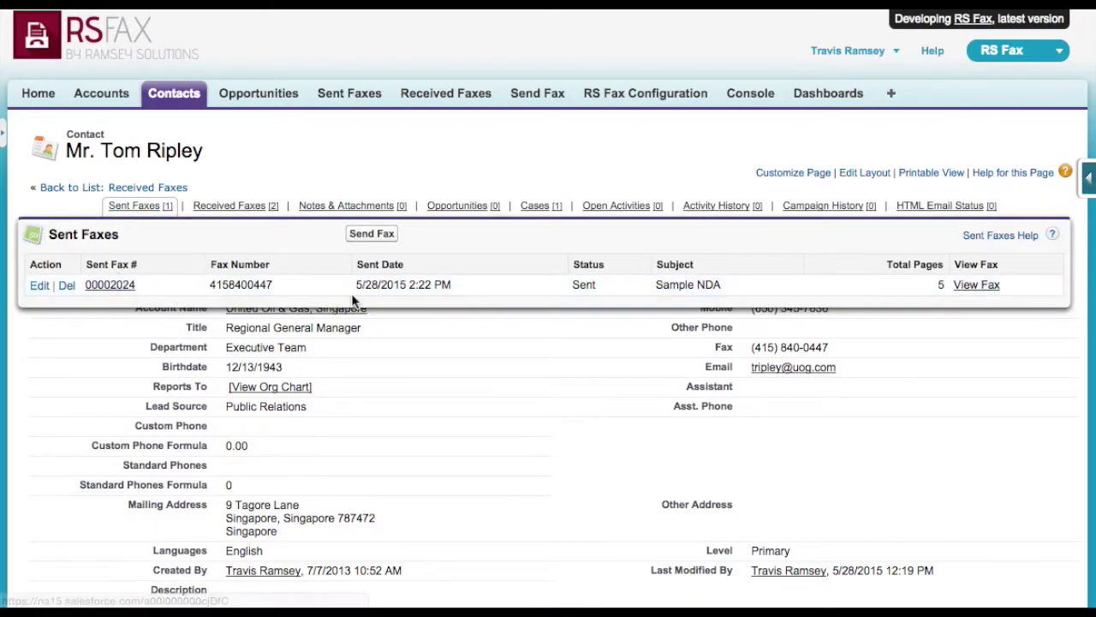
drag(602, 285, 571, 278)
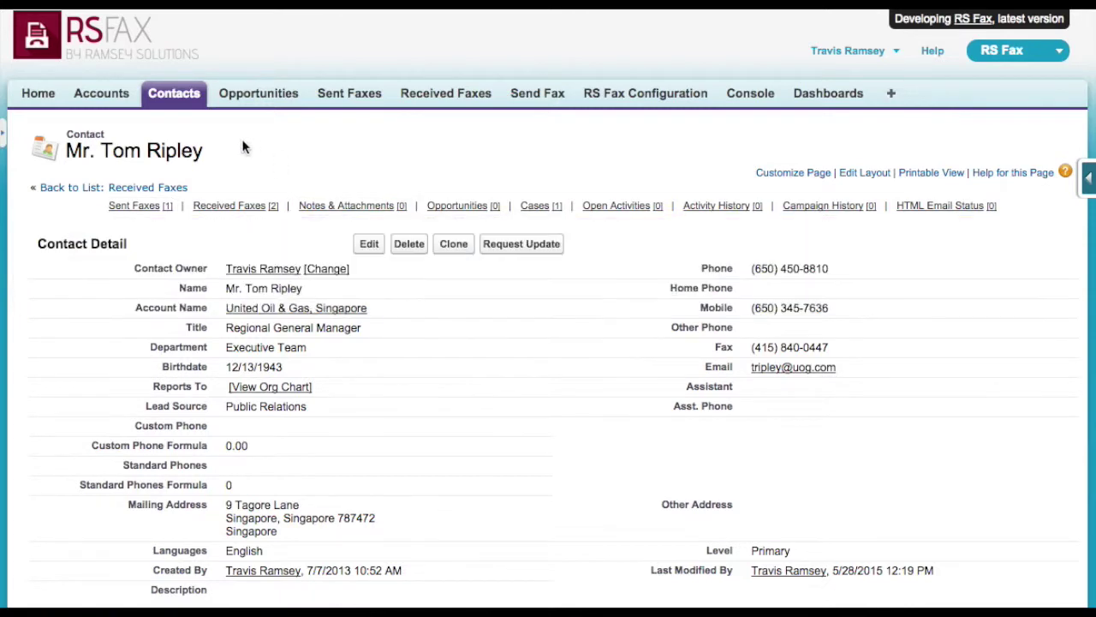
click(81, 2)
mouse_move(122, 213)
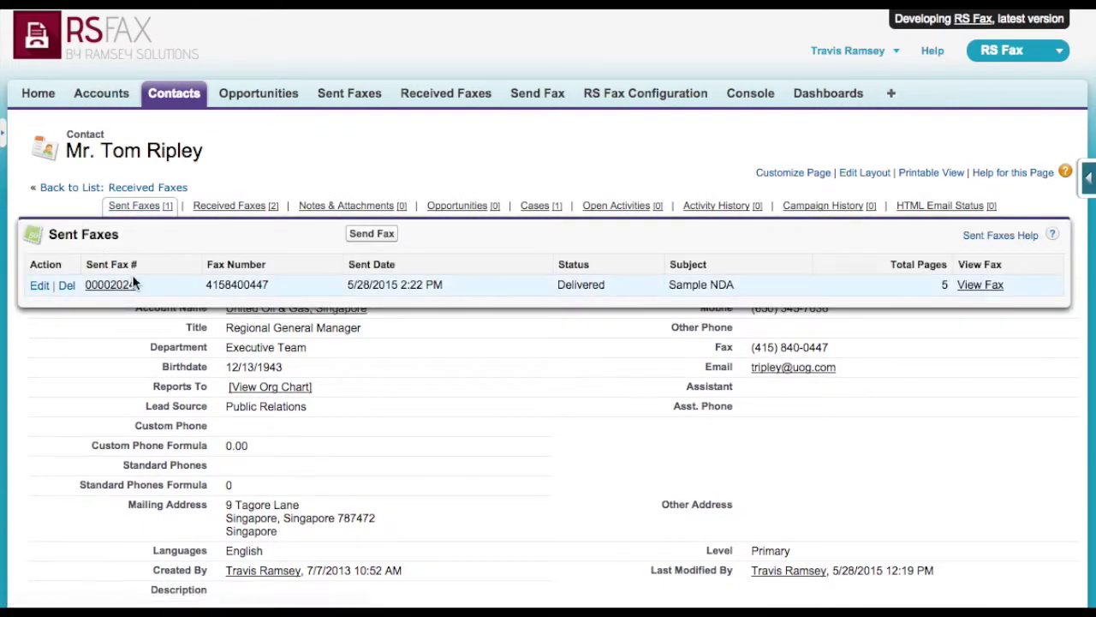
drag(597, 284, 552, 284)
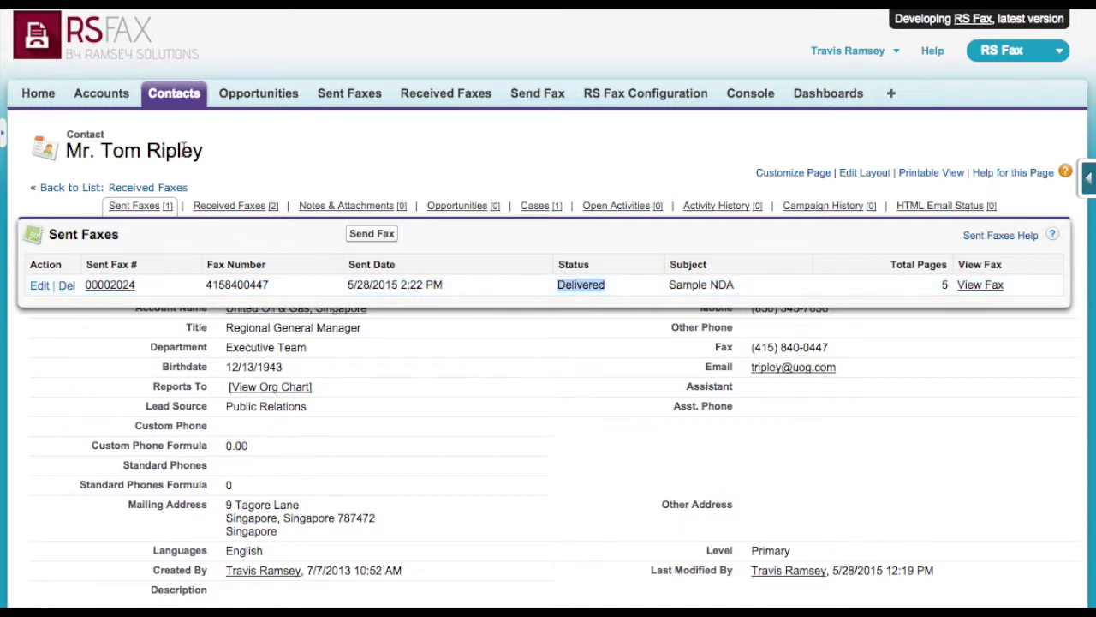
Step: View the list of all sent faxes and the Not Accepted Faxes list of received faxes
click(366, 96)
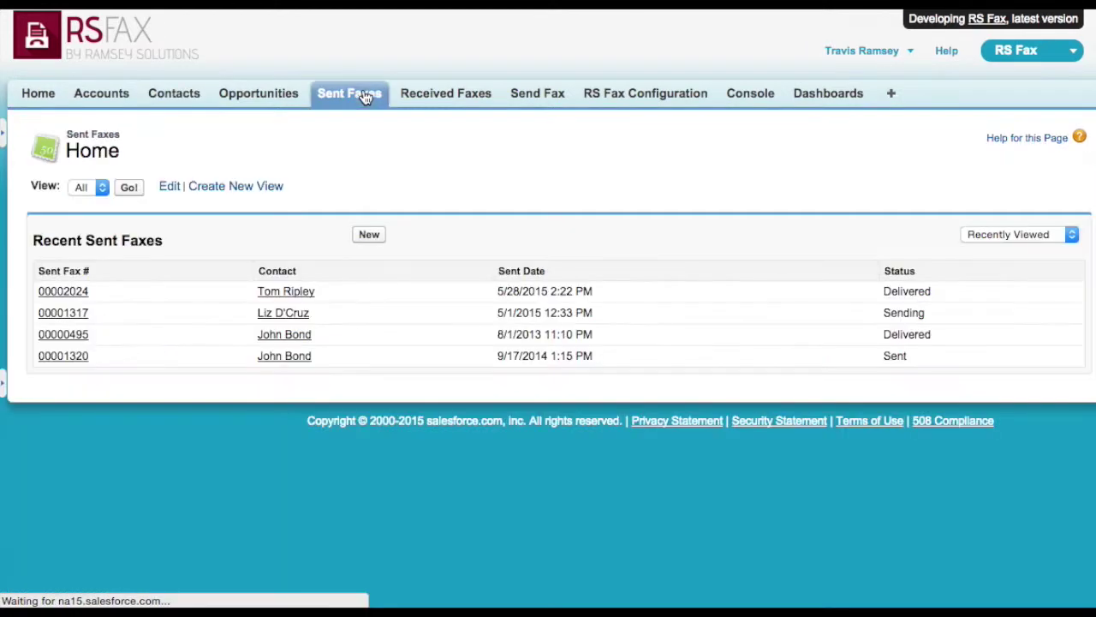
click(129, 188)
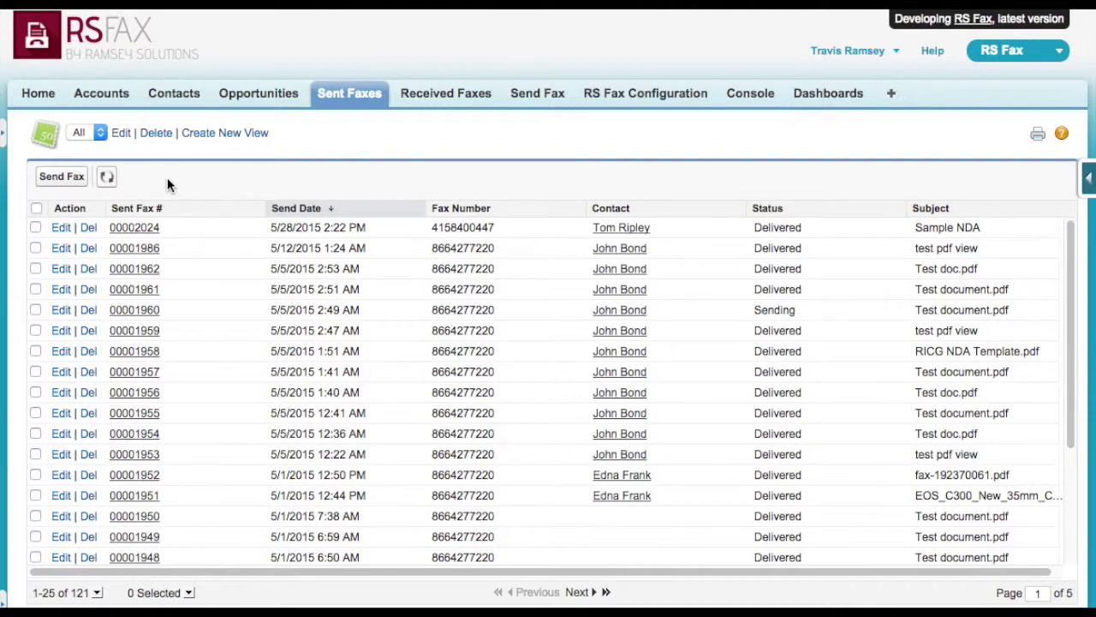
click(463, 96)
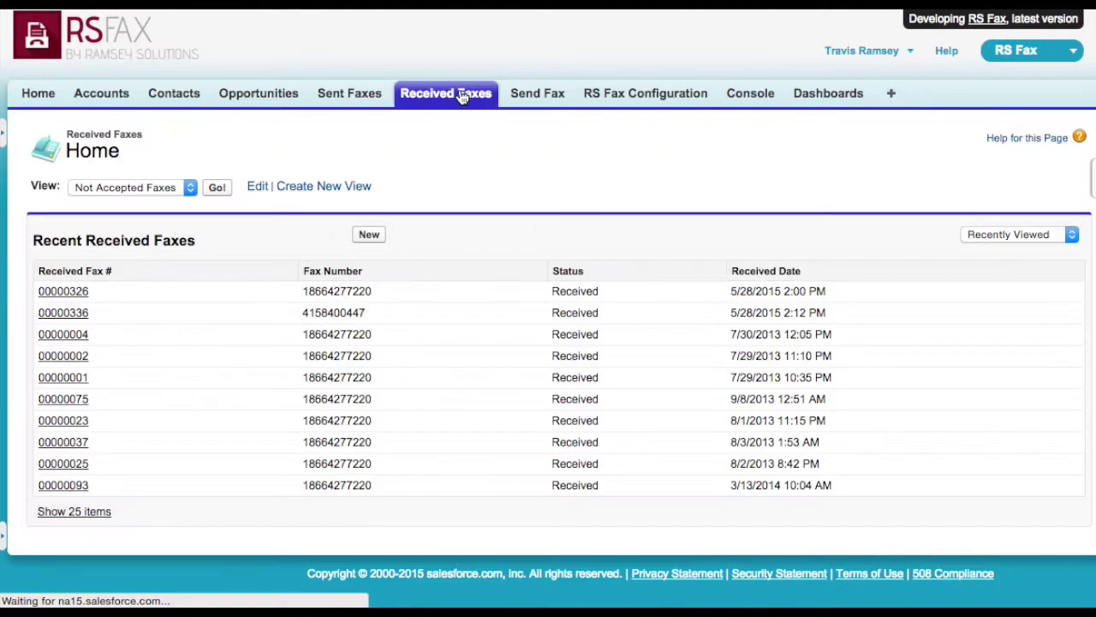
click(188, 187)
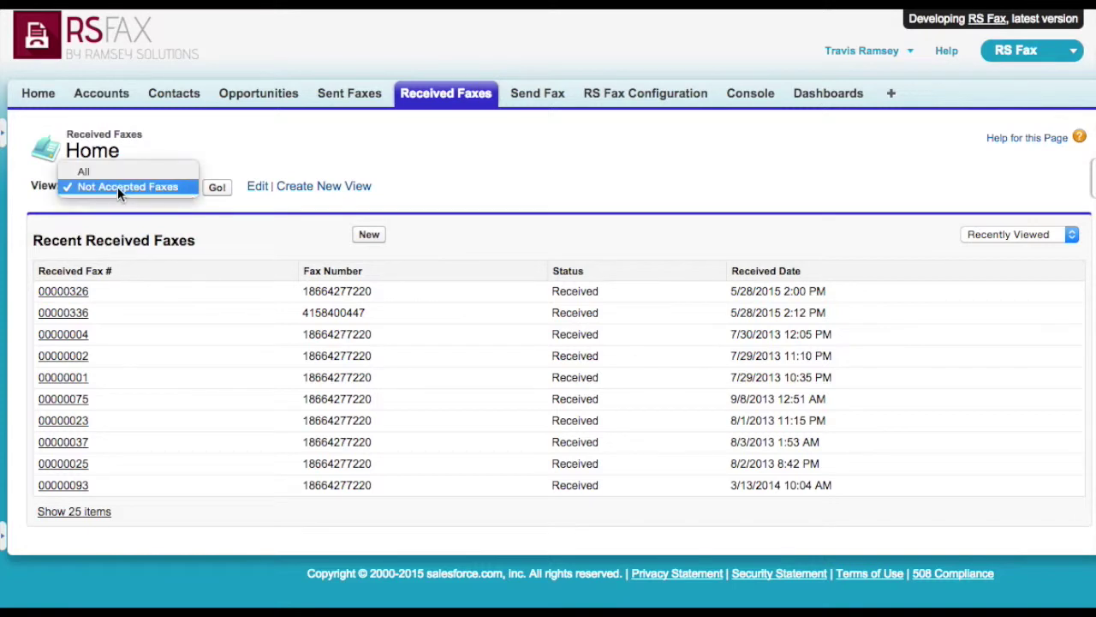
click(218, 186)
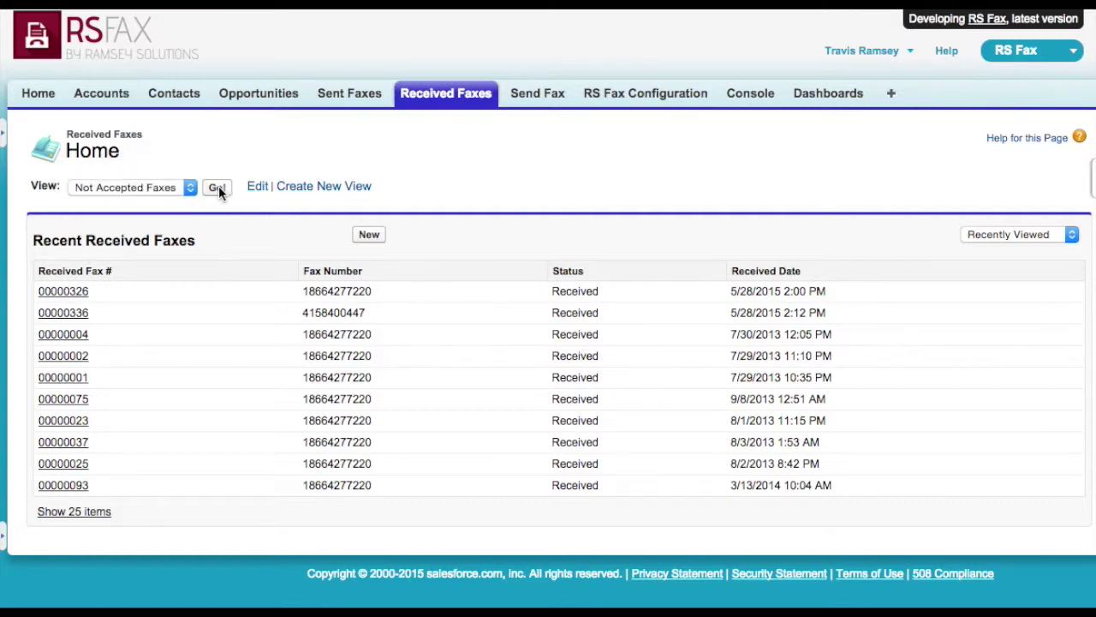
click(218, 189)
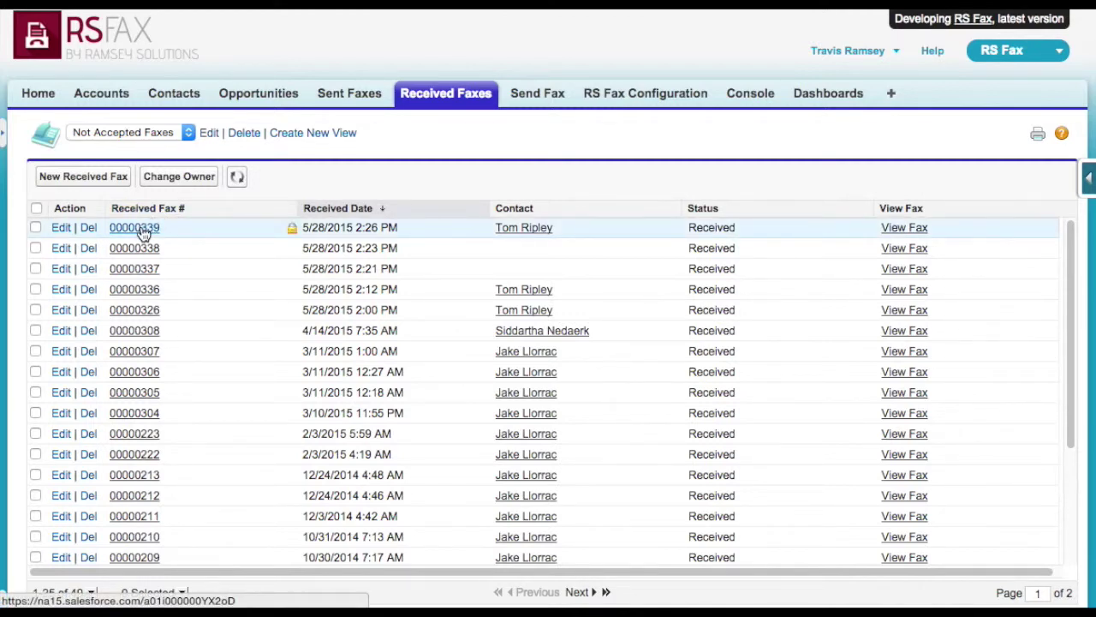
Step: Open the newest received fax and examine its related contact, linked sent fax and full PDF pages
click(137, 228)
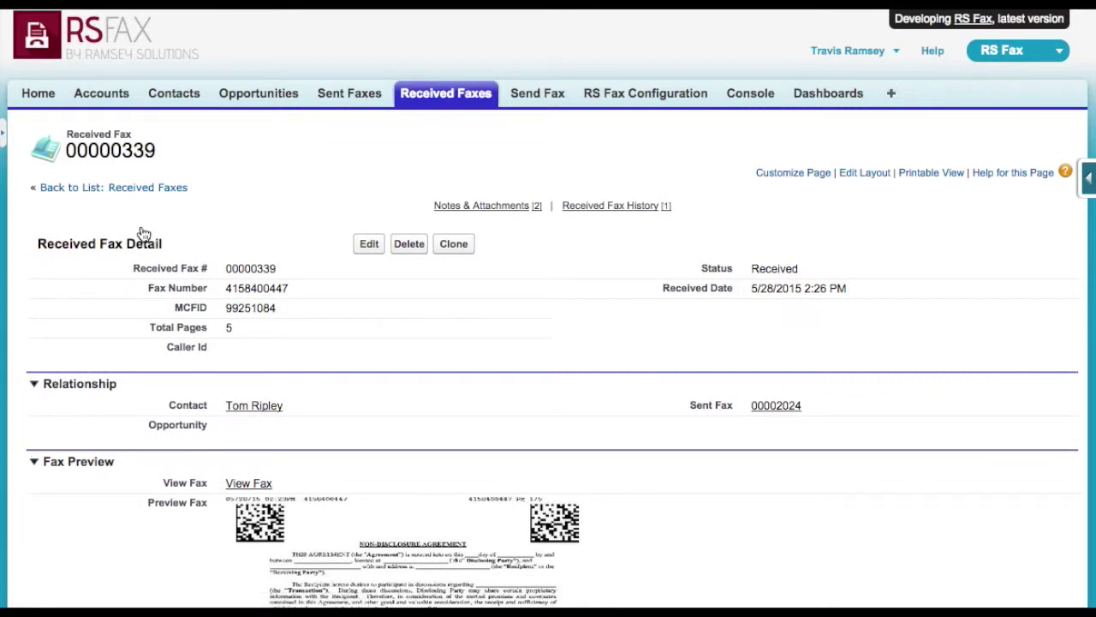
scroll(143, 233, down, 2)
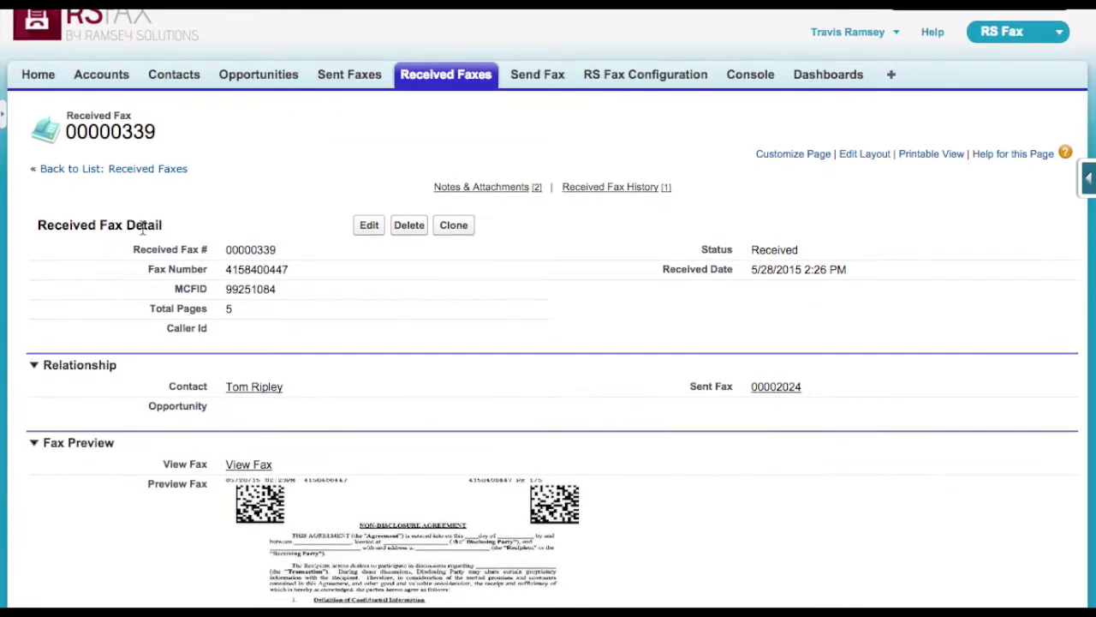
scroll(143, 233, down, 2)
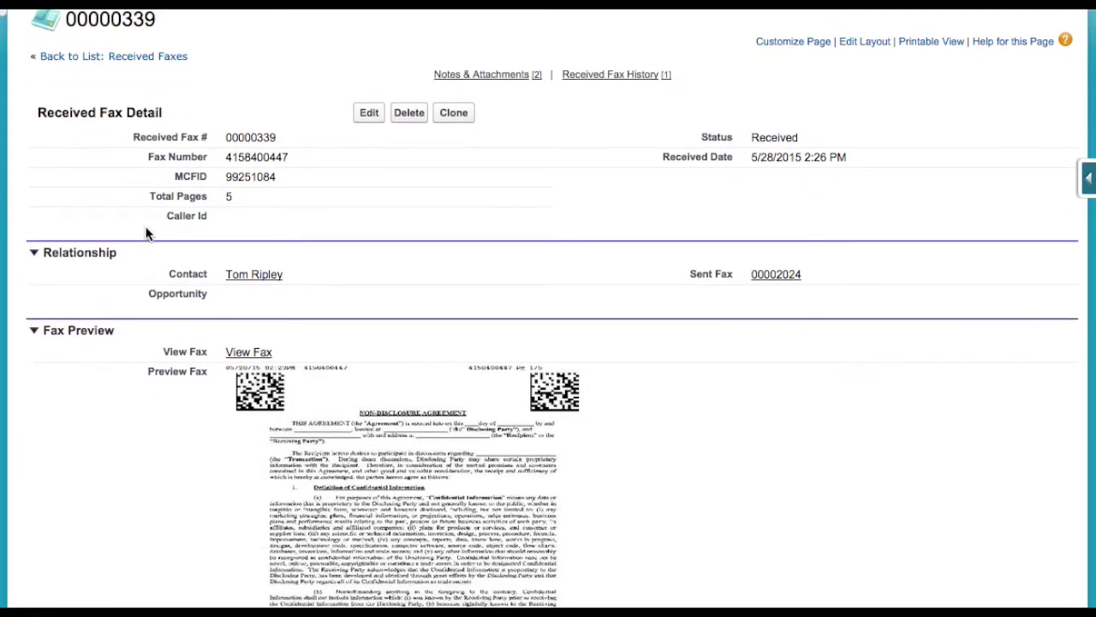
double_click(329, 272)
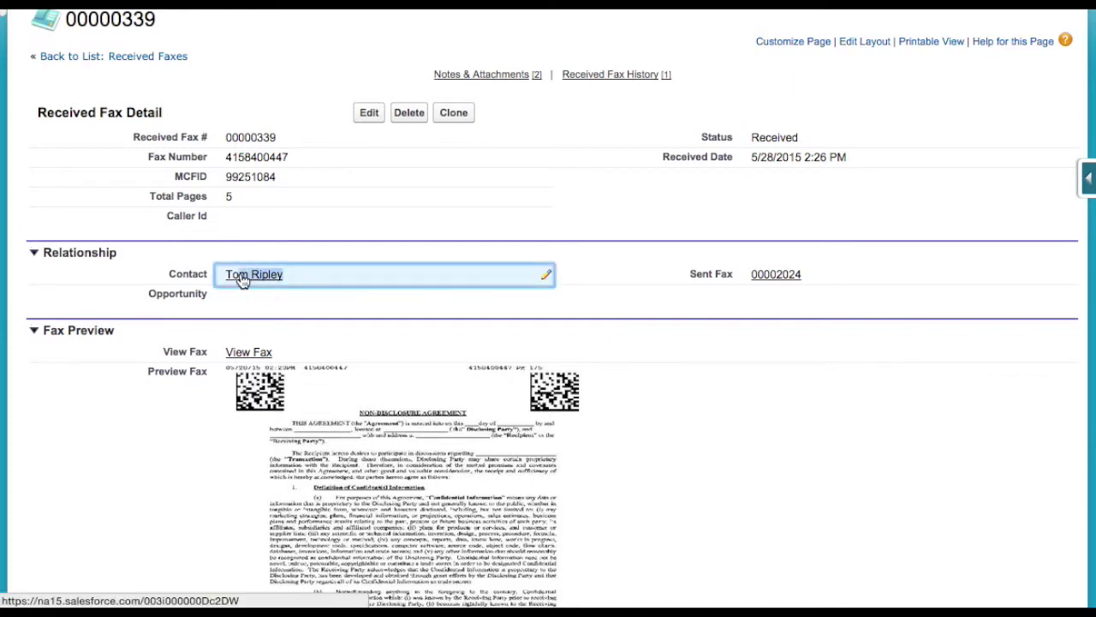
click(341, 435)
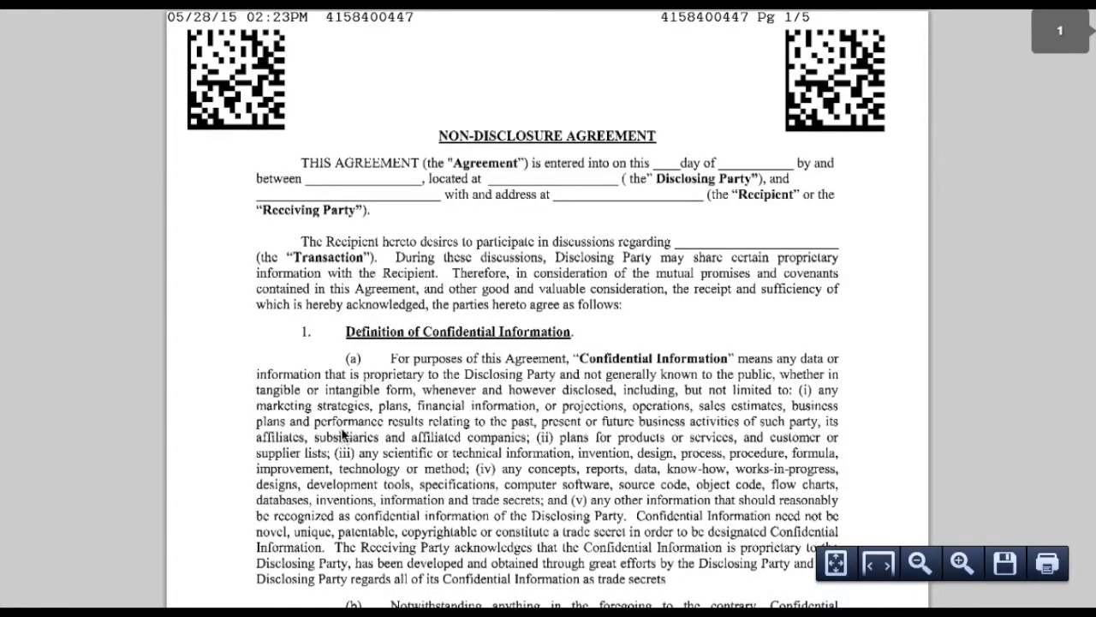
scroll(342, 435, down, 10)
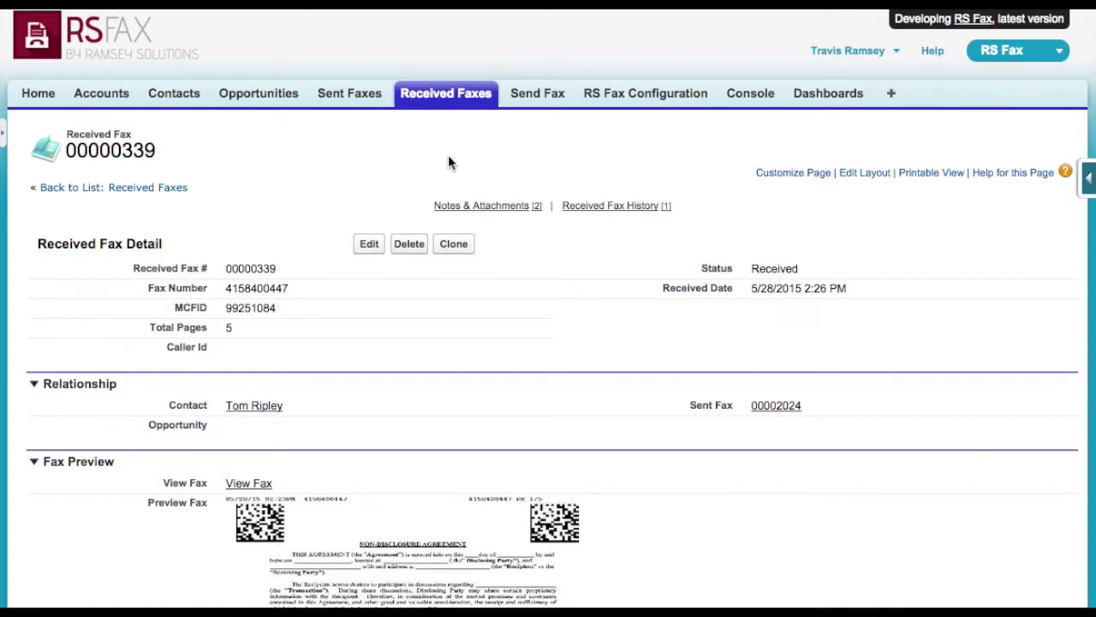
Step: Create a new field setting in the RS Fax configuration and name it "Auto send quote on Opportunity"
click(652, 93)
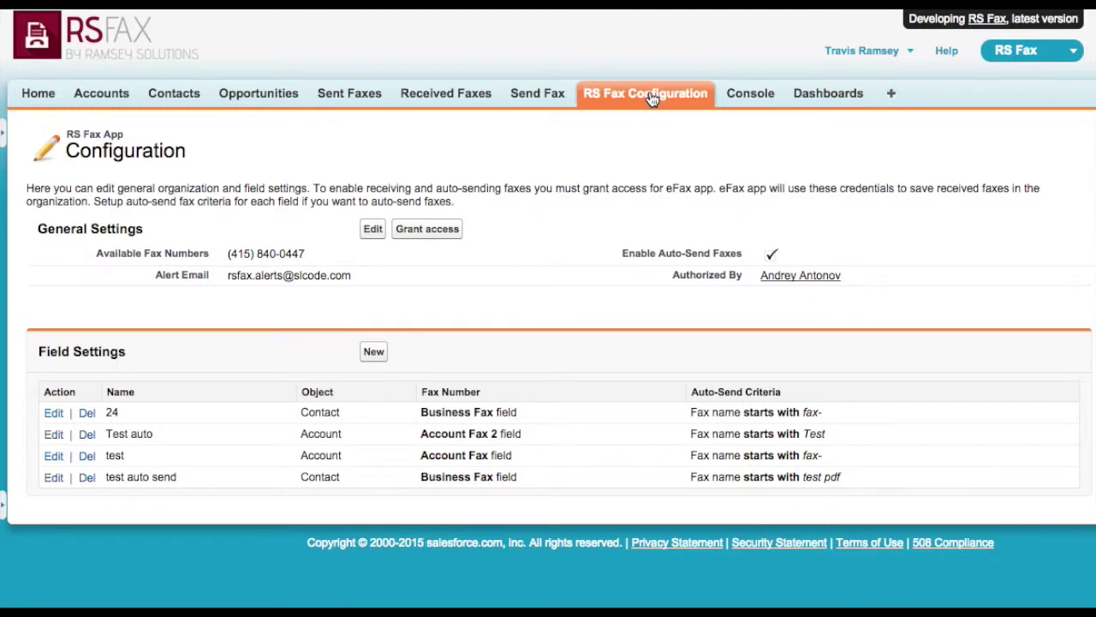
click(381, 358)
click(280, 275)
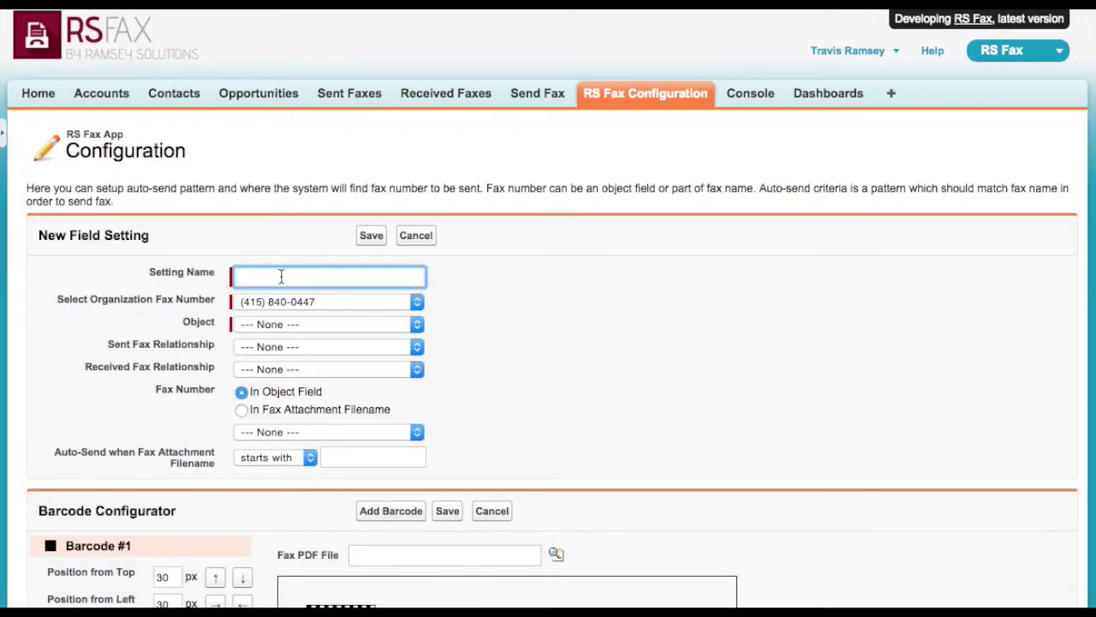
text(Auto send quote on Opportunity)
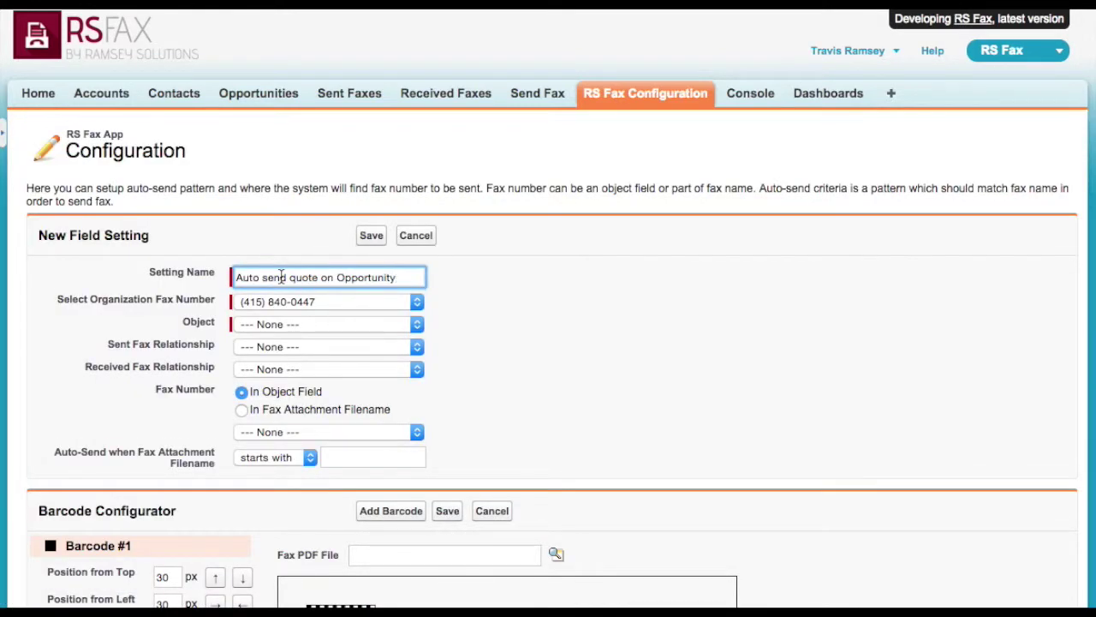
Step: Set the field setting's object, sent fax relationship and received fax relationship to Opportunity
scroll(297, 317, down, 1)
click(298, 313)
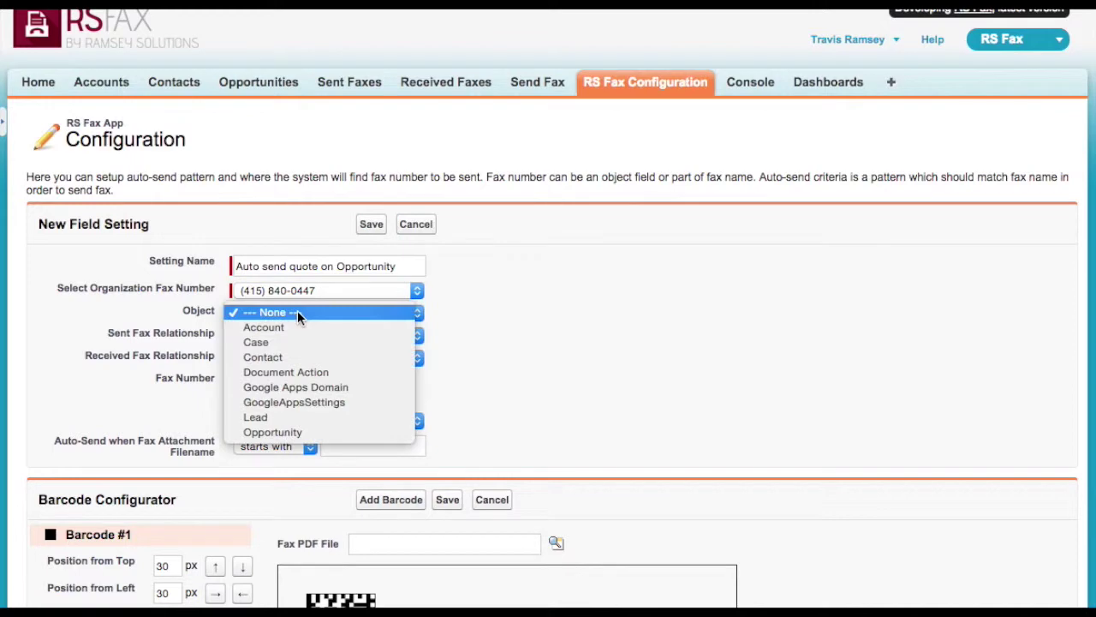
click(291, 432)
scroll(301, 372, down, 3)
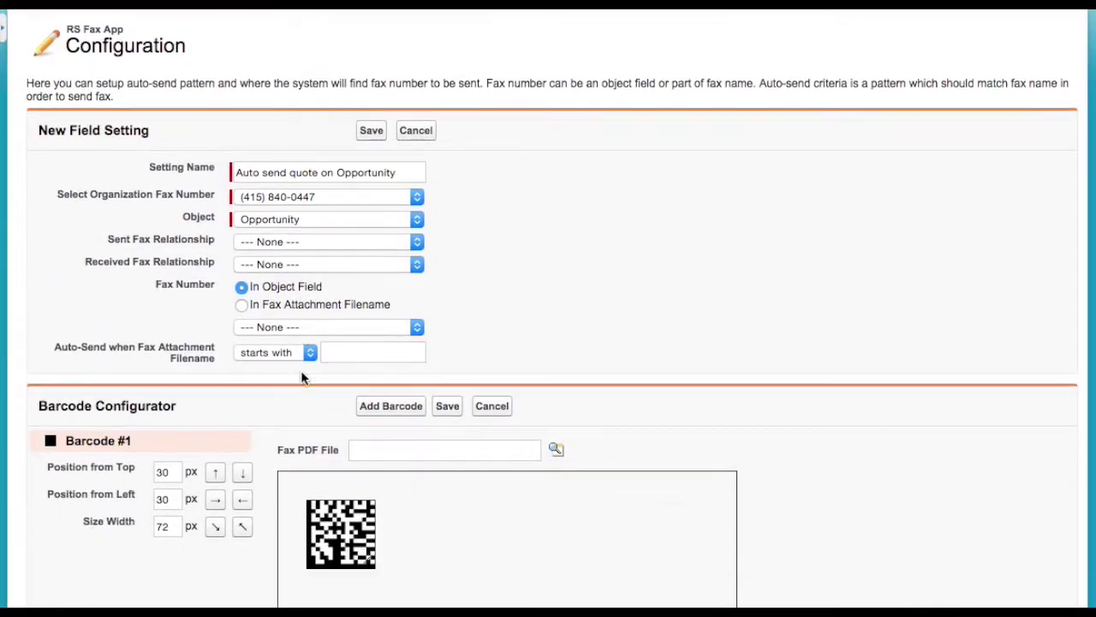
click(275, 236)
click(279, 255)
click(284, 269)
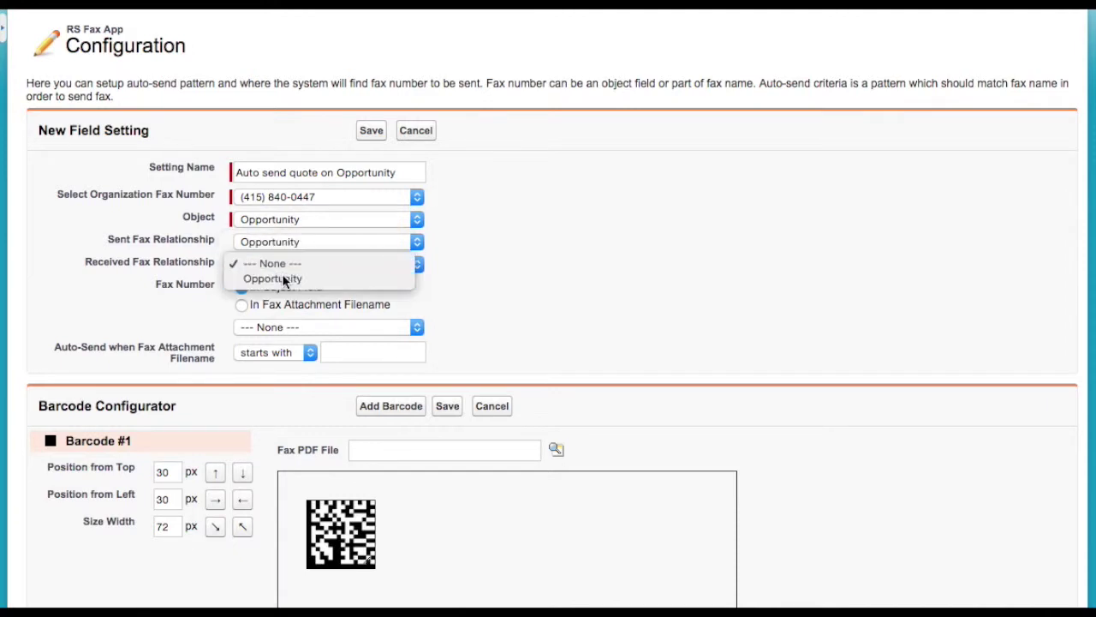
click(284, 279)
Step: Take the fax number from the object's Fax field and auto-send when the attachment filename starts with "Fax"
click(250, 327)
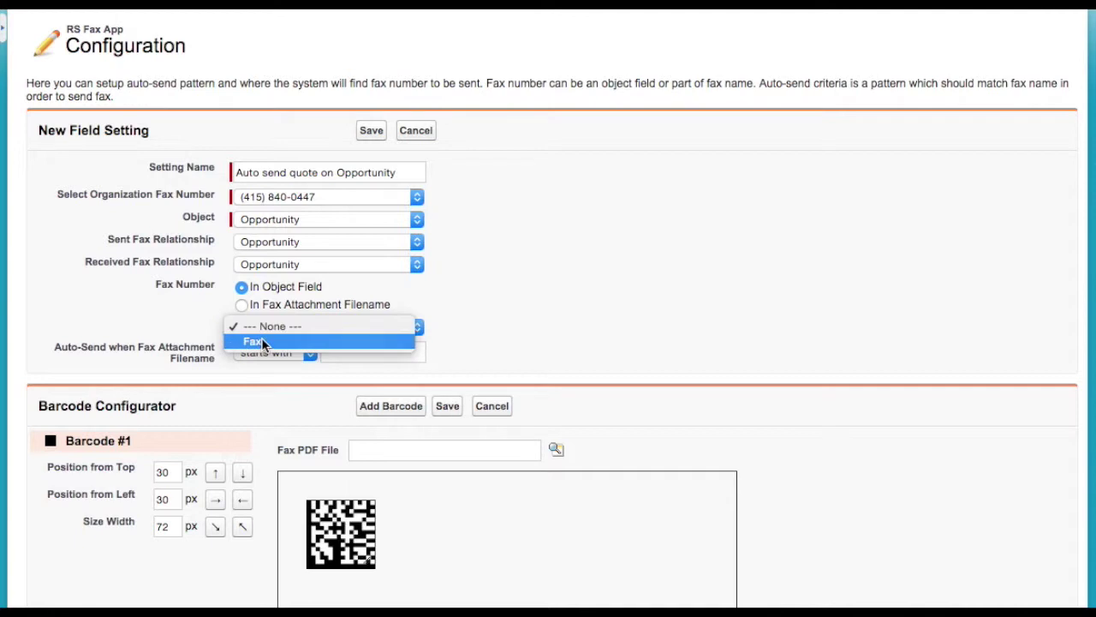
click(261, 342)
click(353, 352)
text(Fax)
click(345, 377)
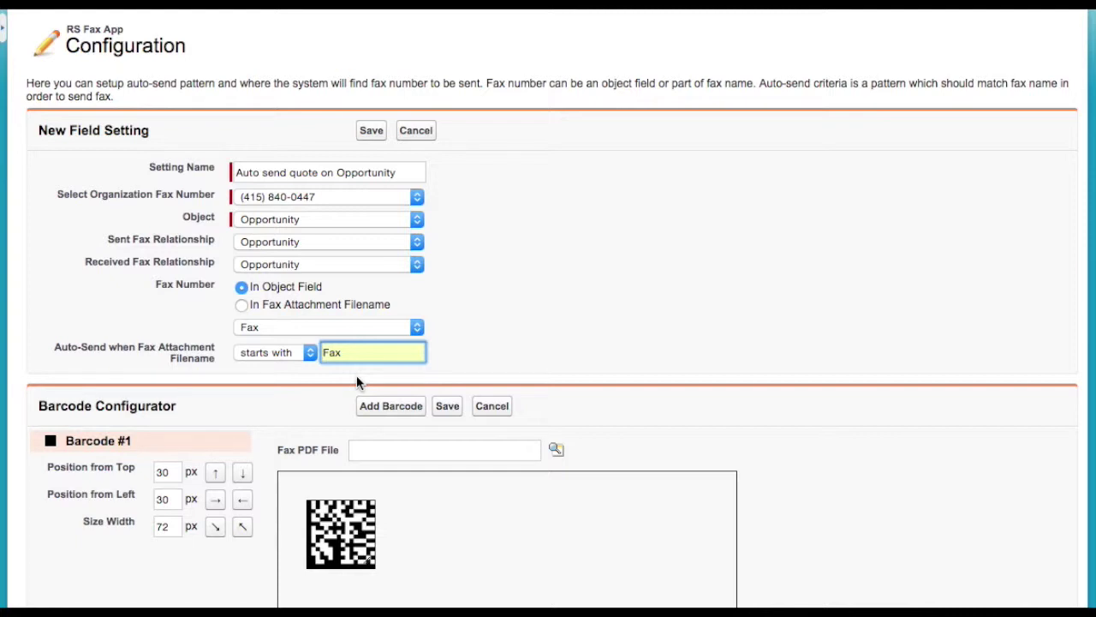
Step: Load Fax-SmithSupplier-PricingQuote.pdf in the Barcode Configurator and place Barcode #1 about 5 px from top, 7 px from left, 48 px wide
click(504, 451)
click(561, 453)
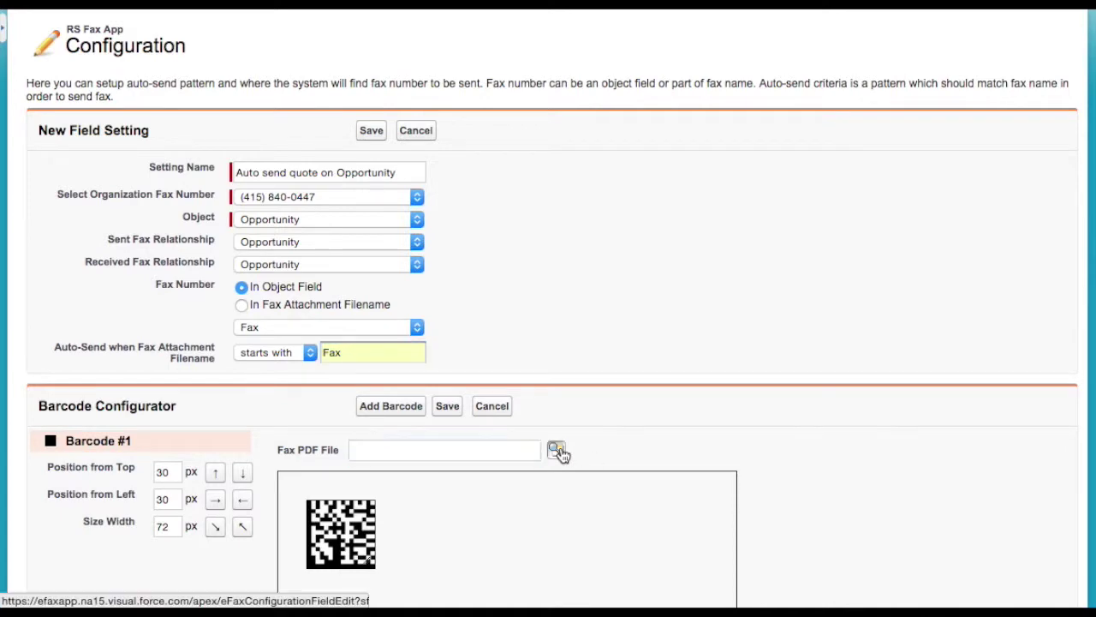
scroll(383, 375, down, 5)
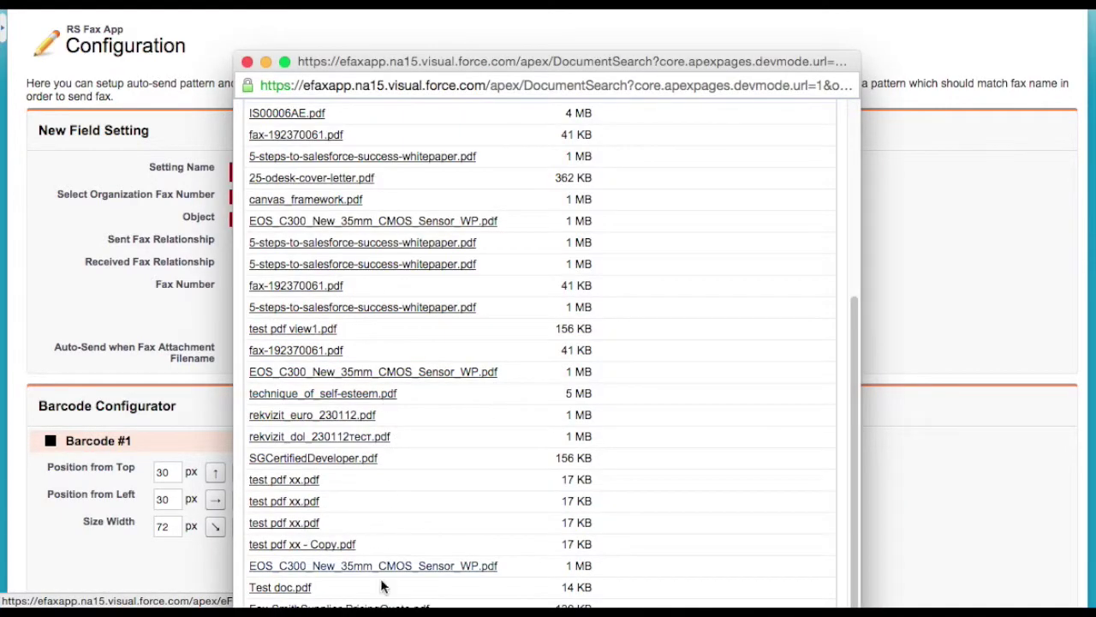
click(340, 605)
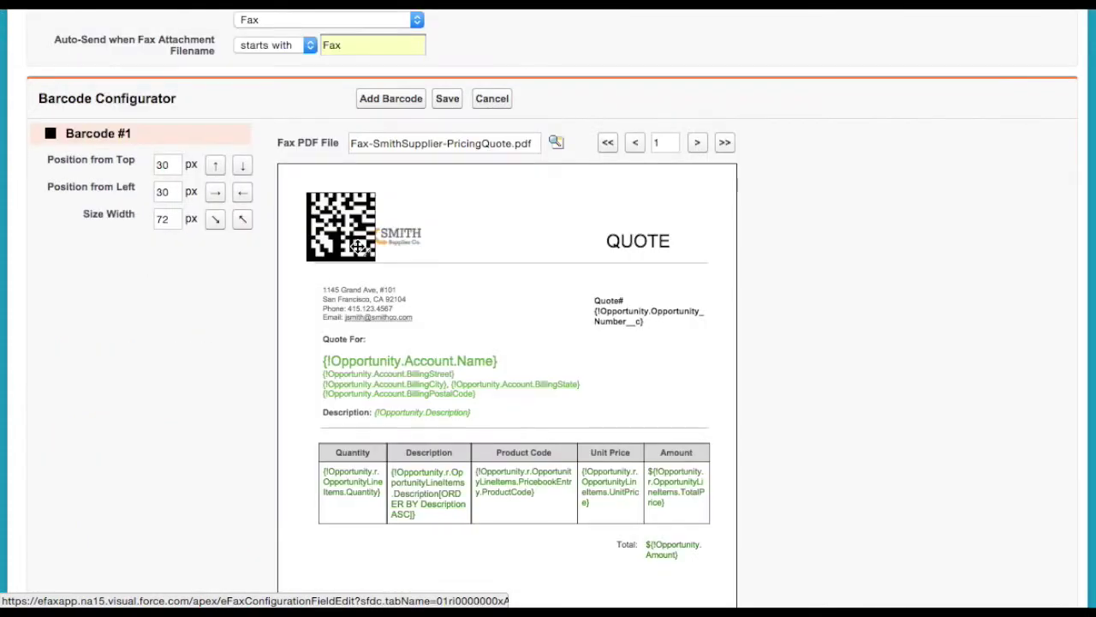
drag(358, 247, 330, 211)
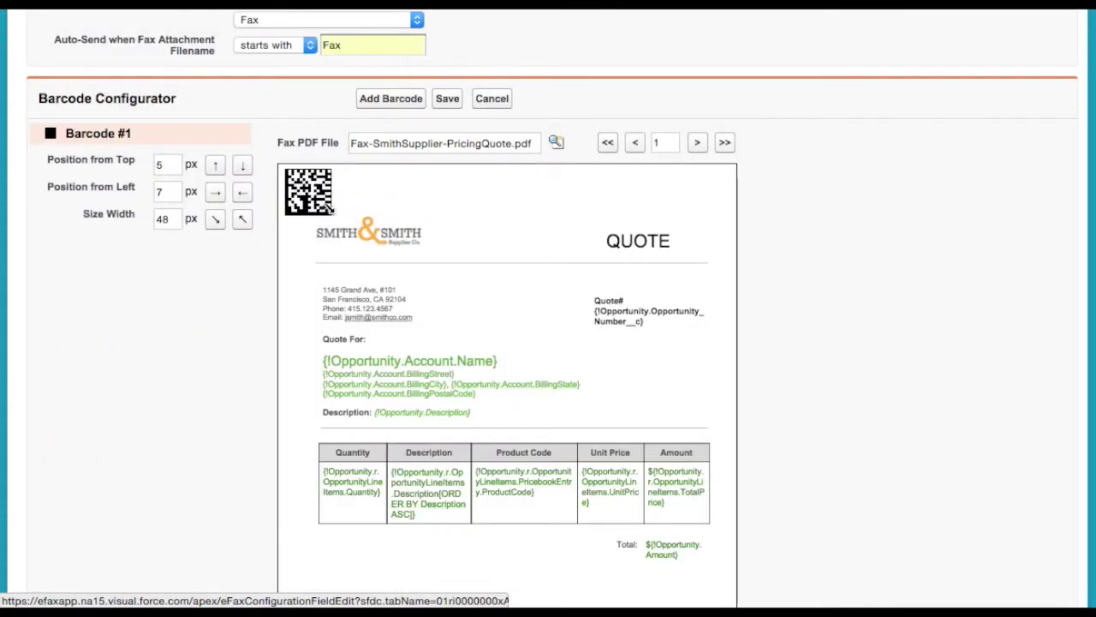
Step: Add a second barcode above QUOTE, about 8 px from top, 418 px from left and 54 px wide, and save the configuration
click(396, 103)
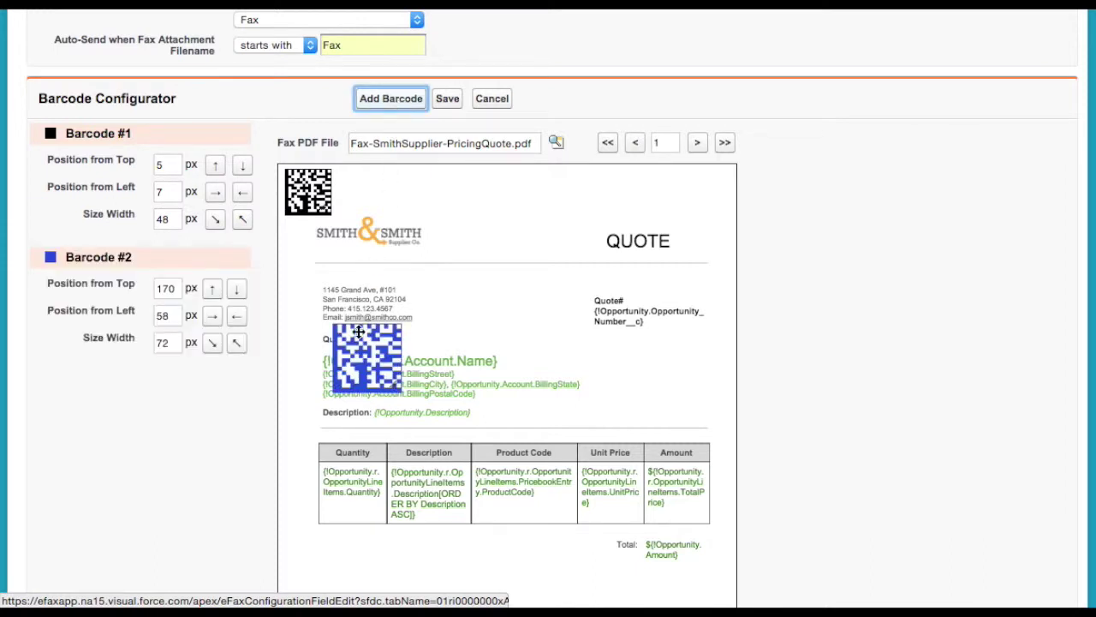
drag(358, 333, 681, 185)
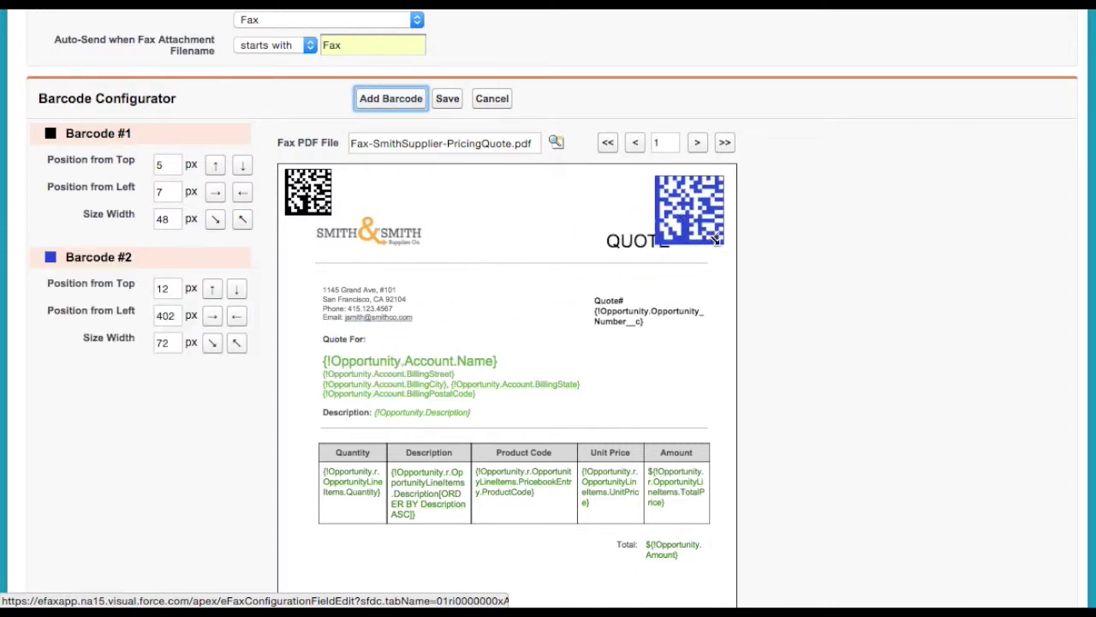
drag(716, 240, 698, 203)
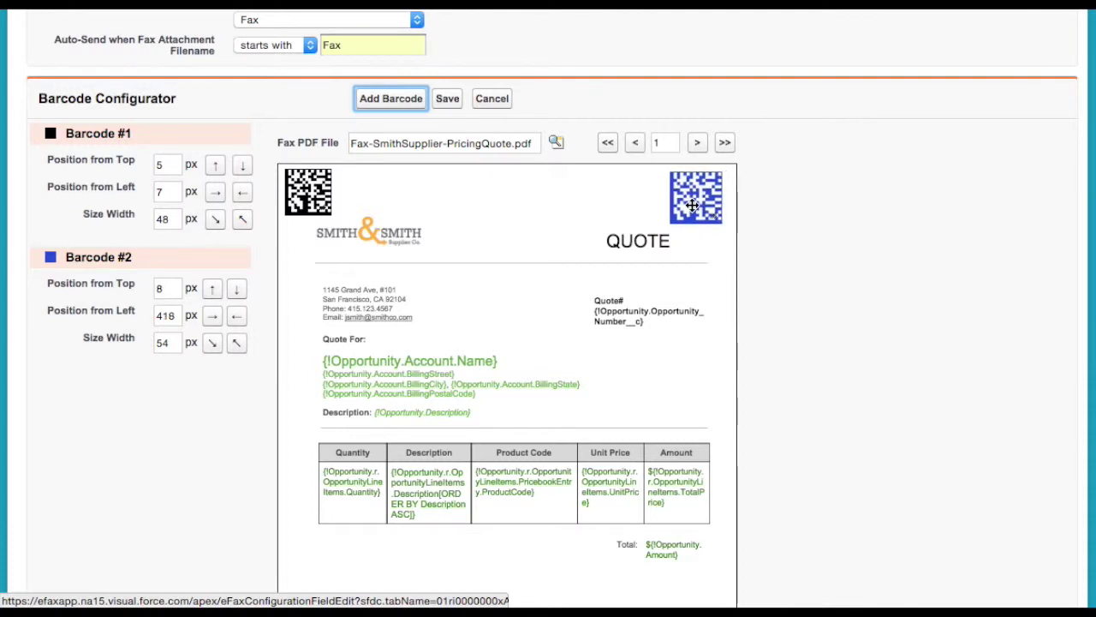
drag(692, 205, 689, 207)
click(447, 99)
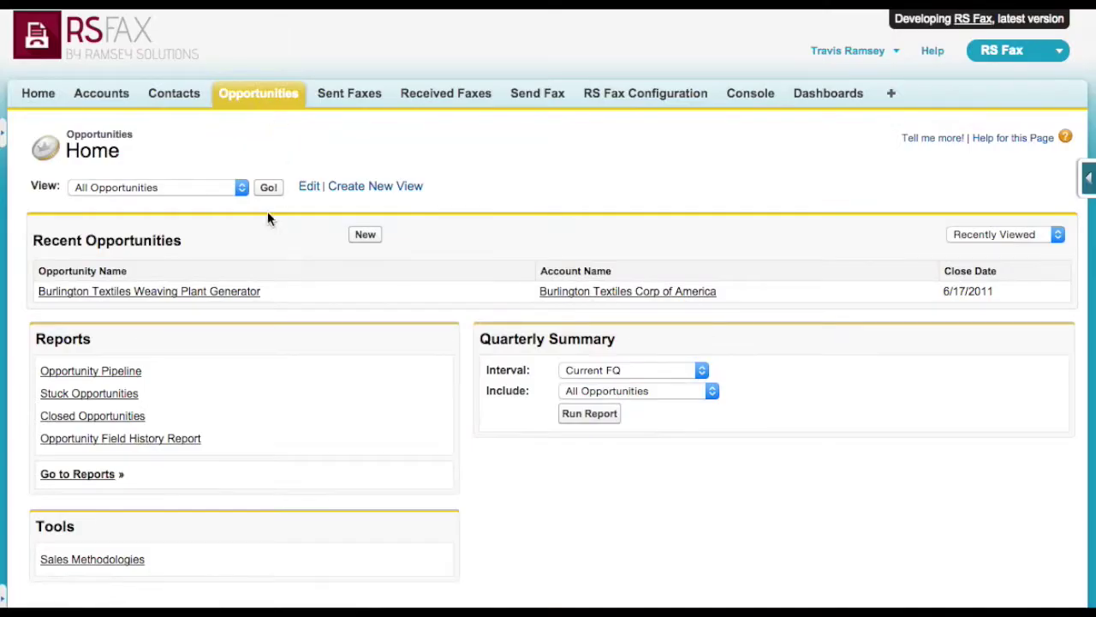
Step: Open the Burlington Textiles Weaving Plant Generator opportunity and fax a quote from it
click(224, 303)
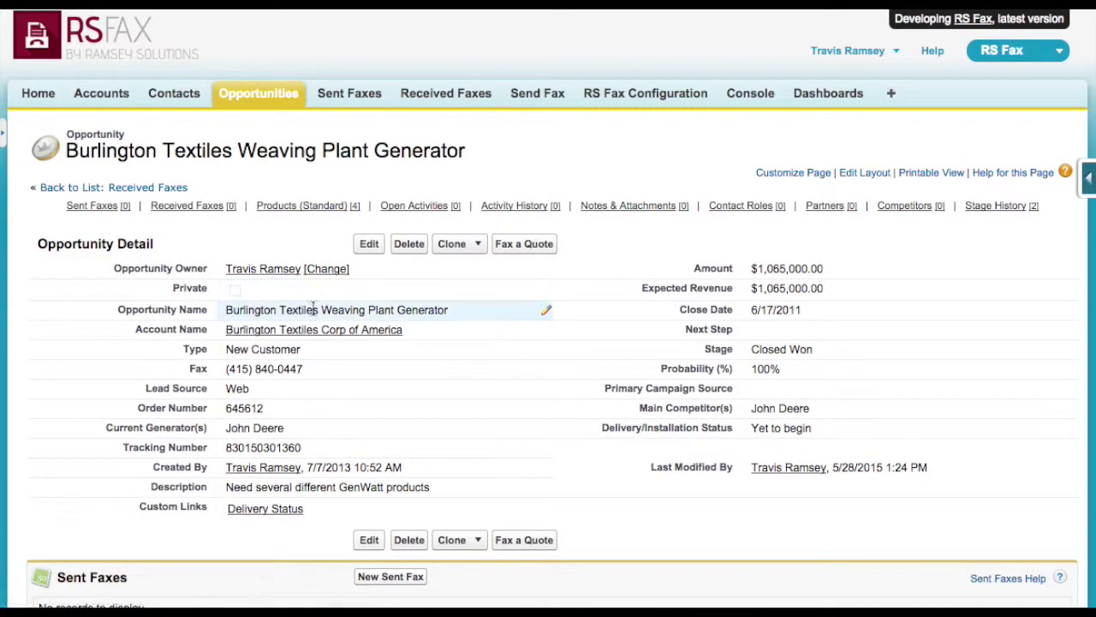
click(540, 246)
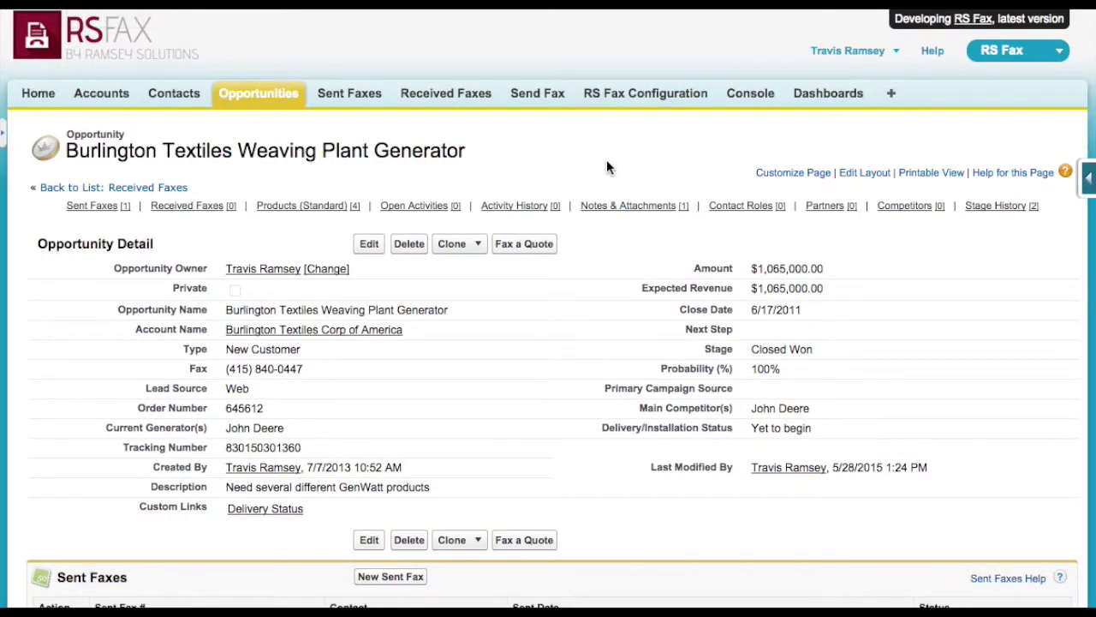
Step: Check the opportunity's attachments and sent faxes, and examine the sent quote fax's details and full PDF
mouse_move(621, 213)
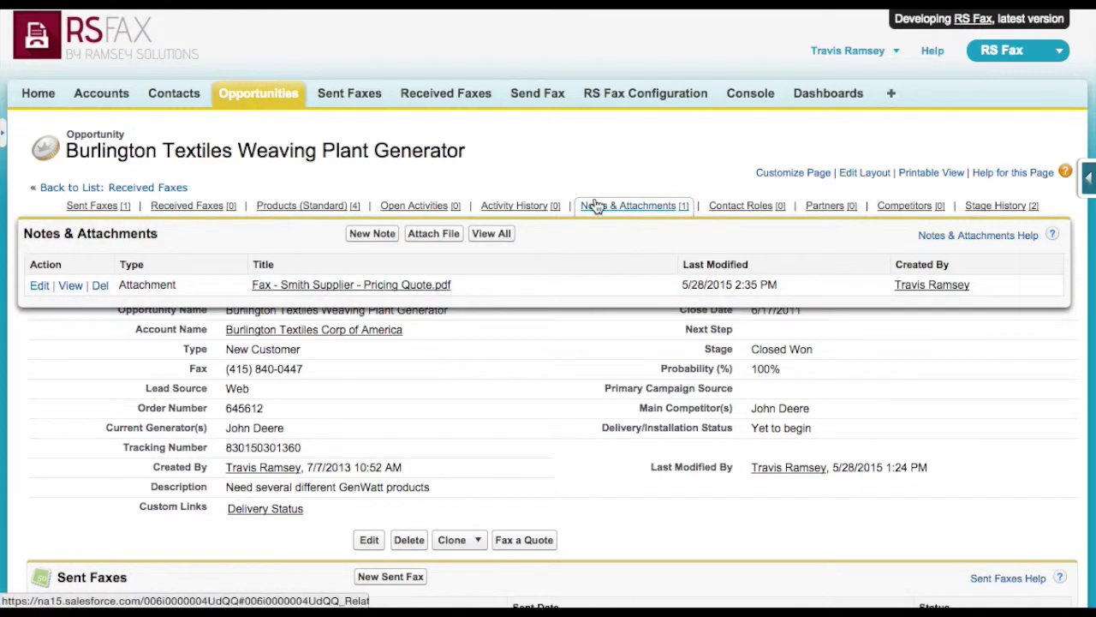
mouse_move(96, 209)
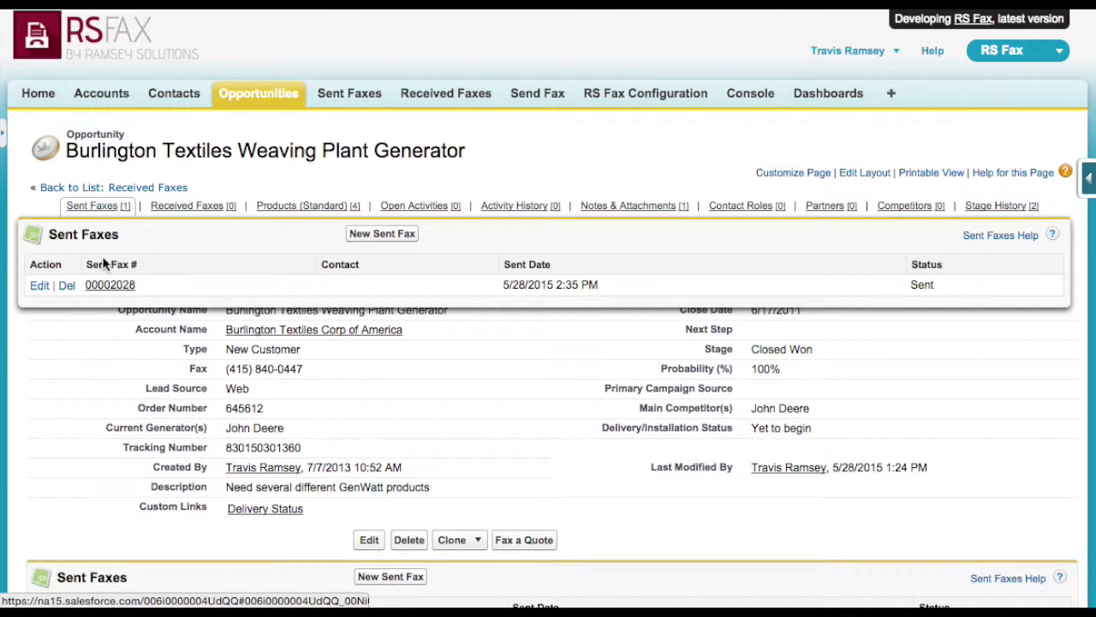
click(106, 288)
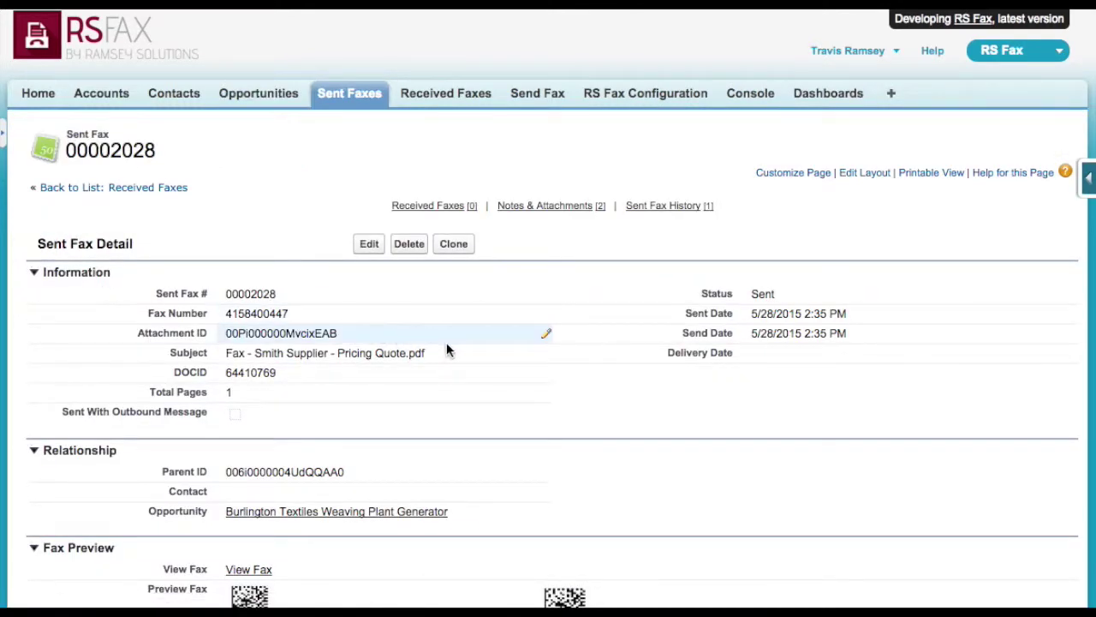
scroll(446, 347, down, 5)
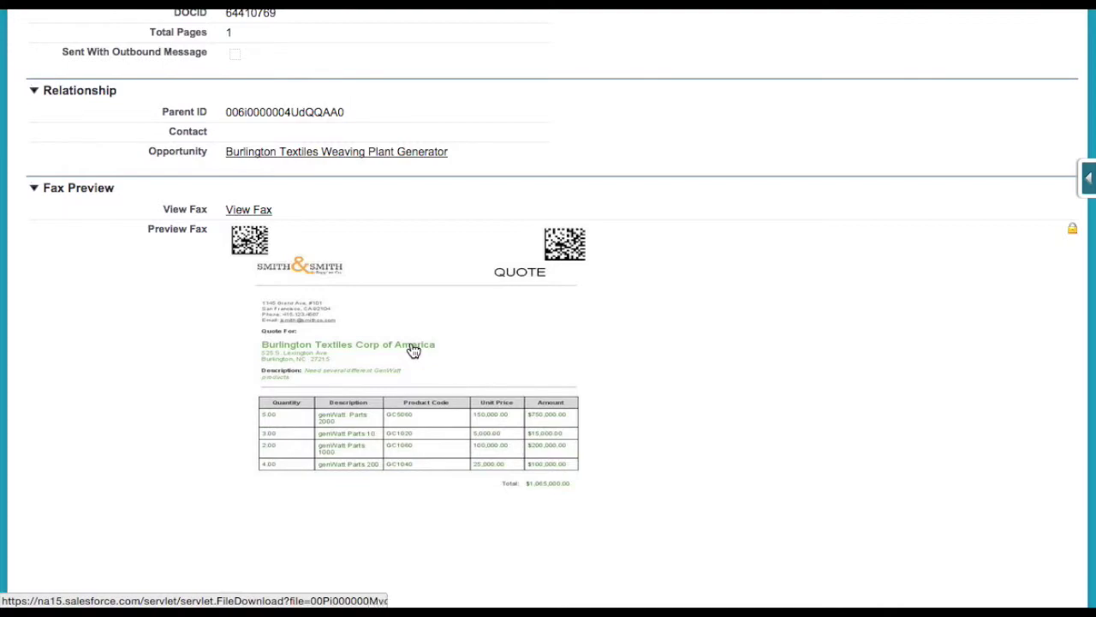
click(413, 351)
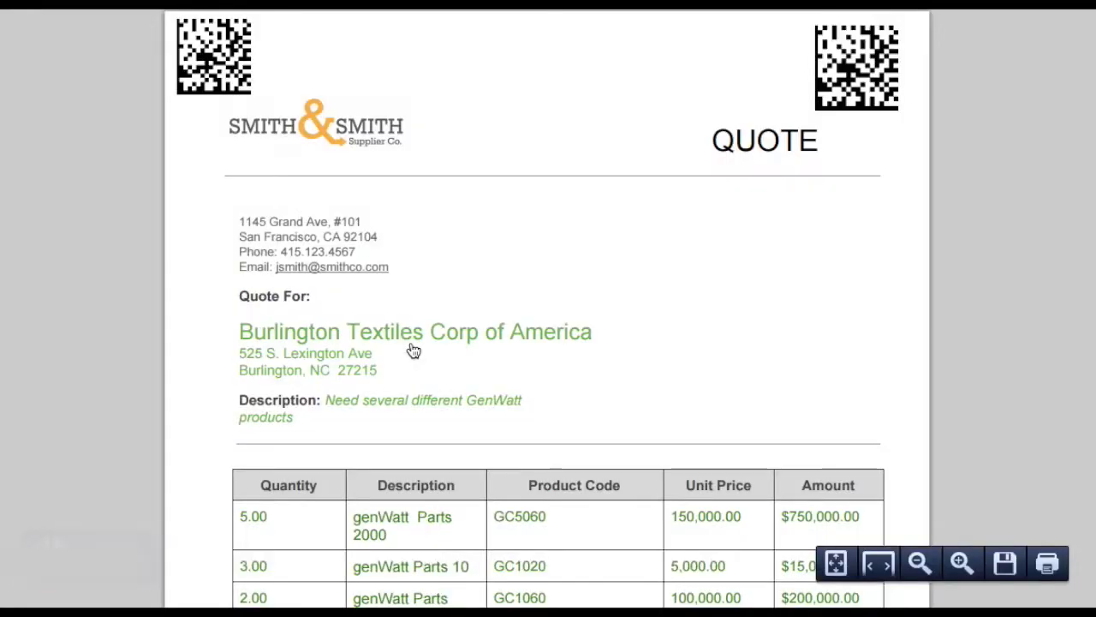
scroll(413, 350, down, 3)
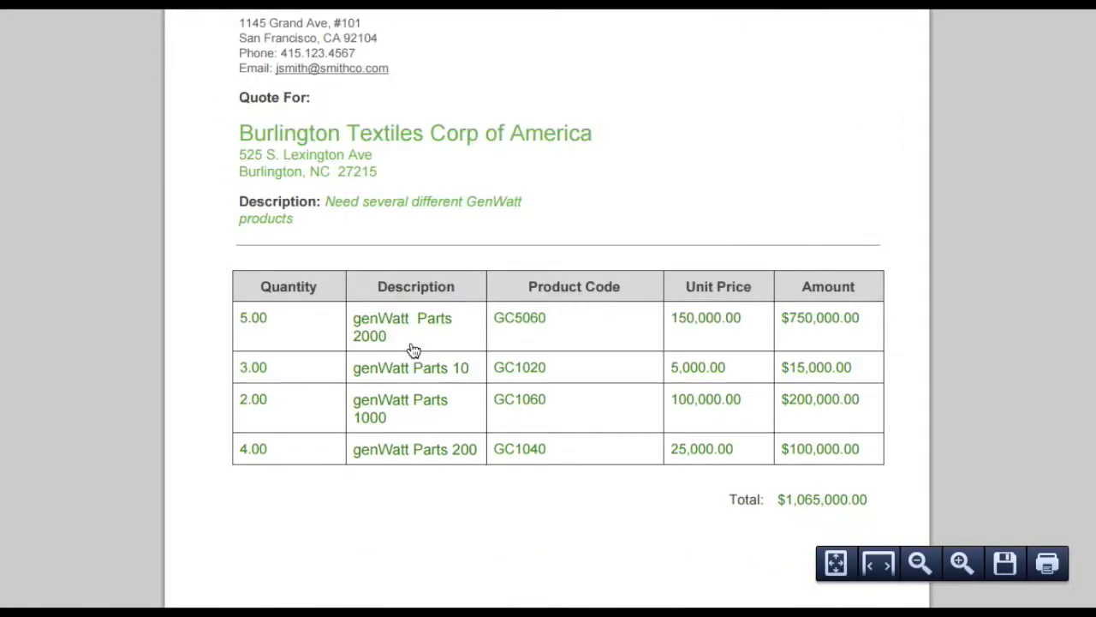